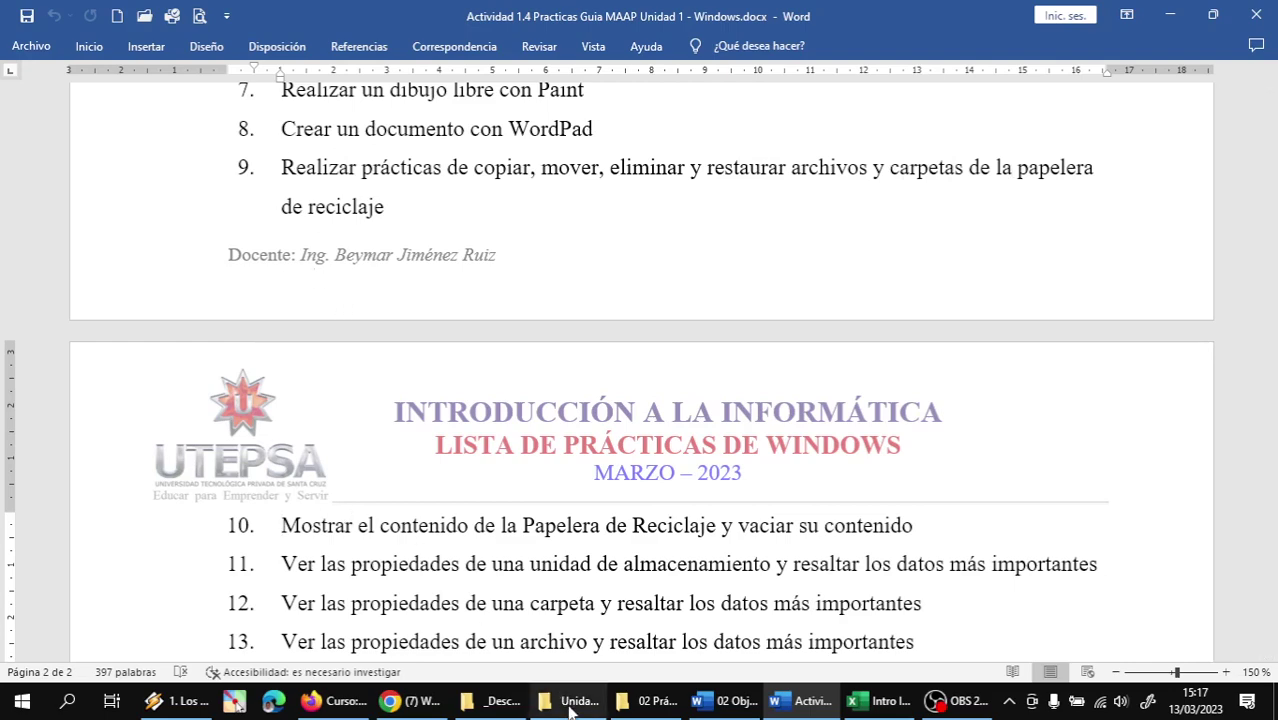
Switch to the File Explorer window and open the 01 Archivos compartidos folder inside __Intro Info (H) 2023-1-2.
left_click(648, 705)
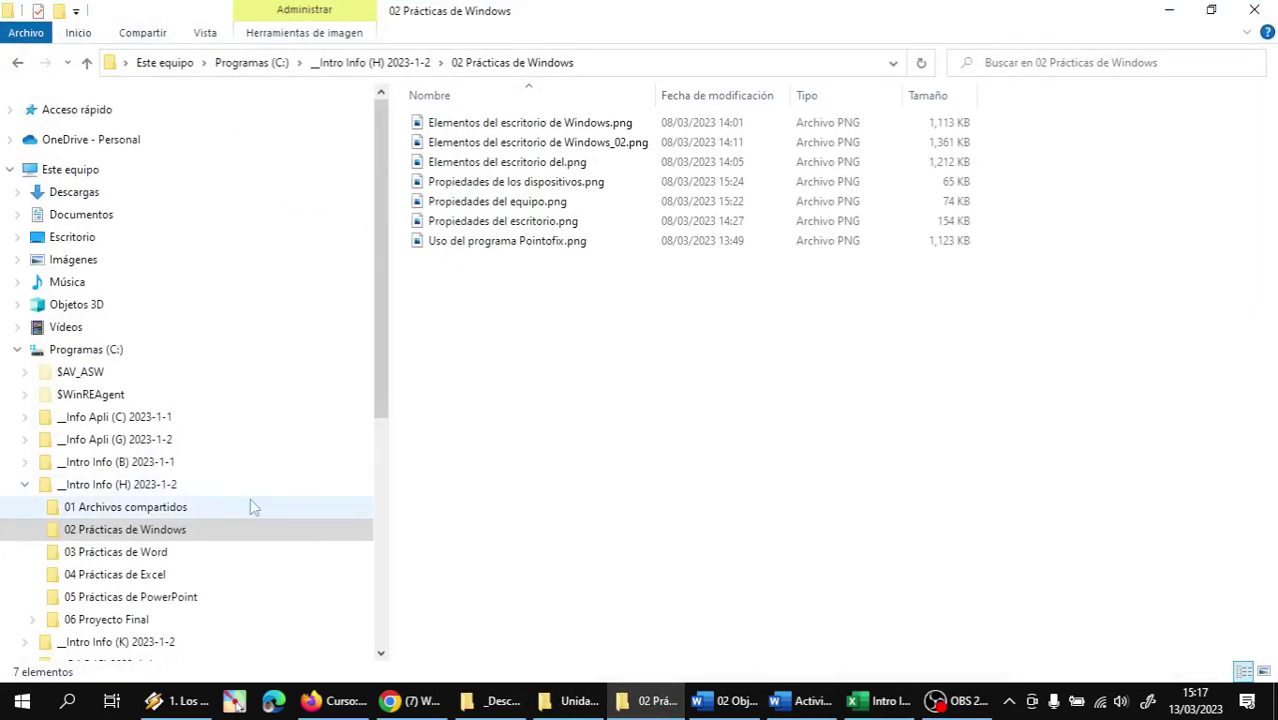
scroll(195, 450, "down", 4)
left_click(114, 343)
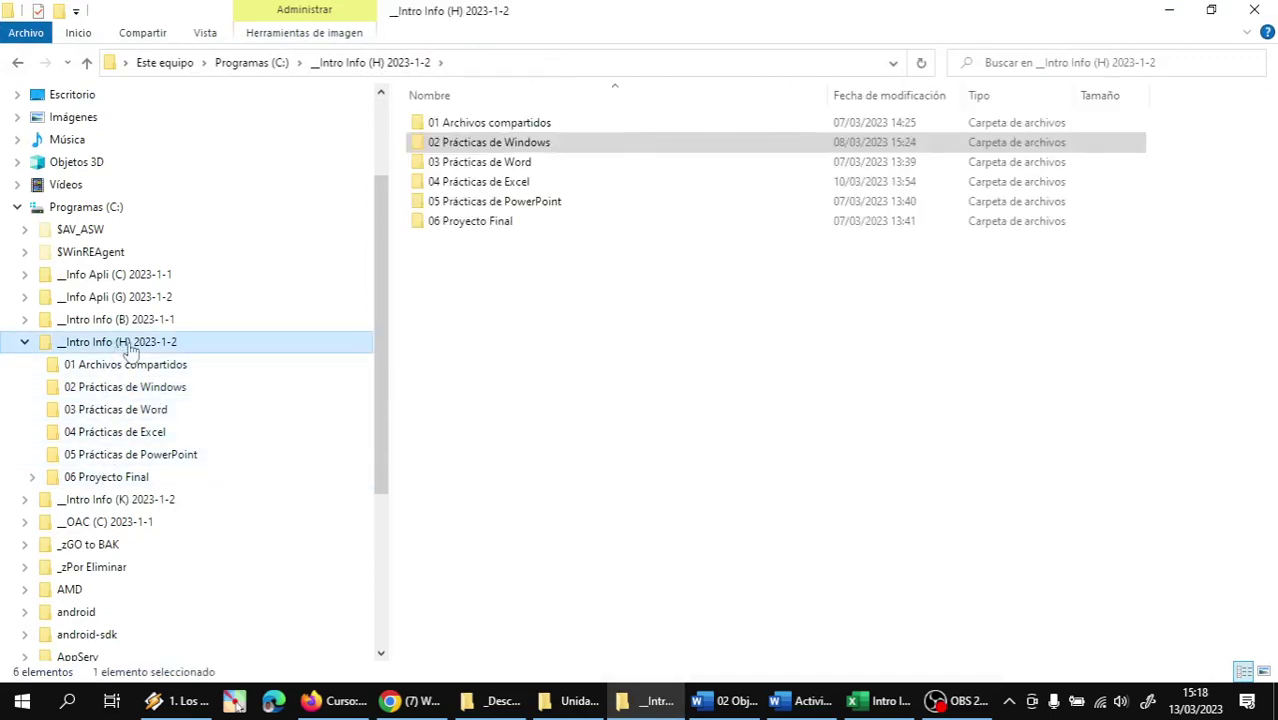
left_click(128, 366)
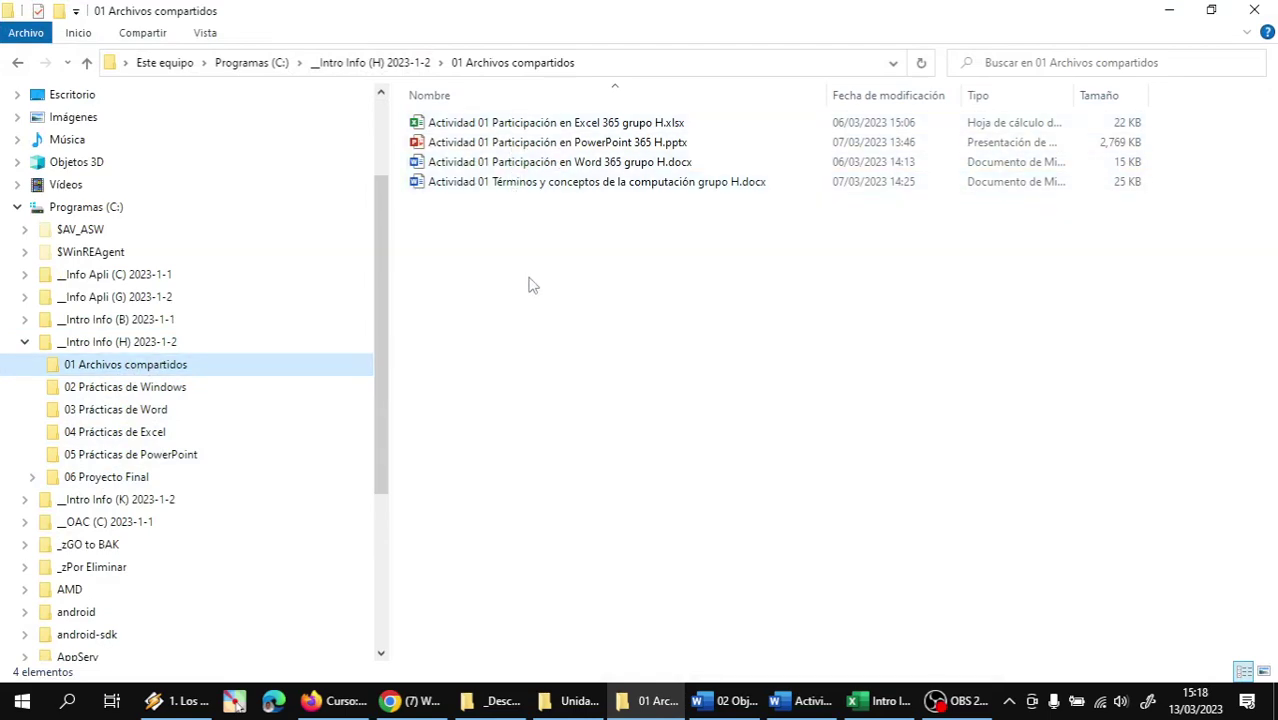
left_click_drag(528, 277, 532, 119)
left_click(560, 270)
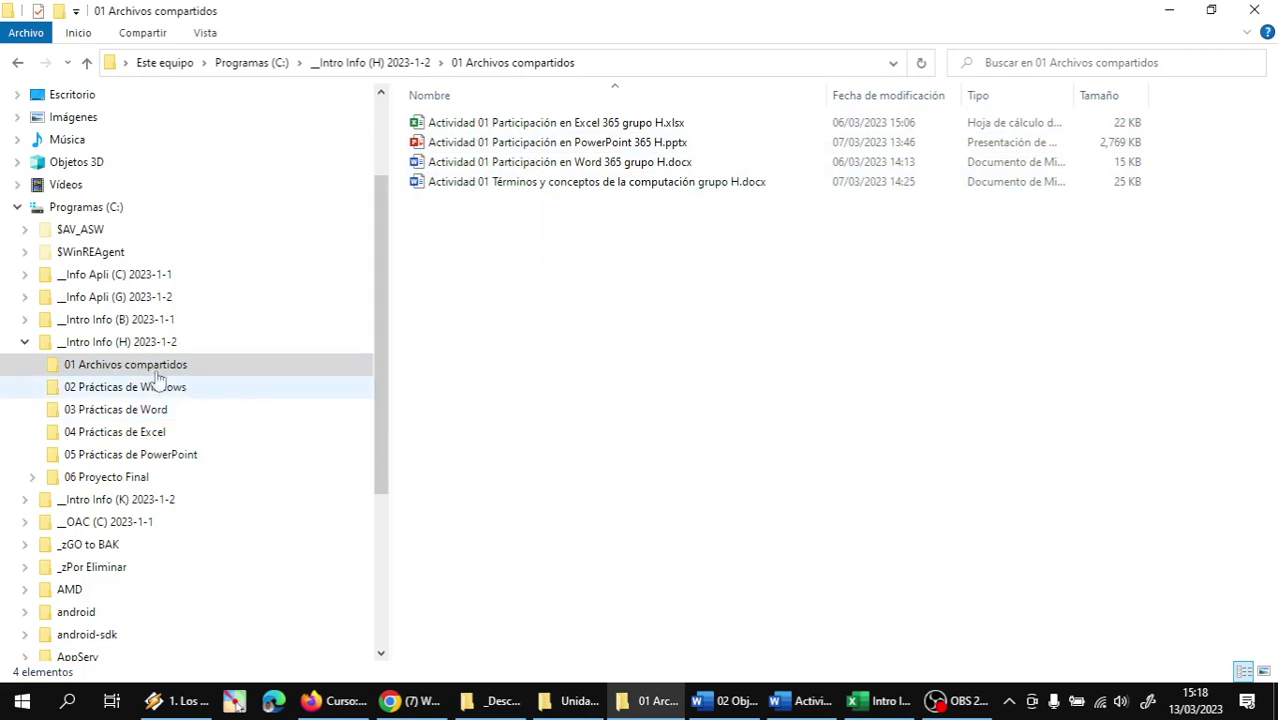
Compare the contents of the 02 Prácticas de Windows and 01 Archivos compartidos folders.
left_click(113, 395)
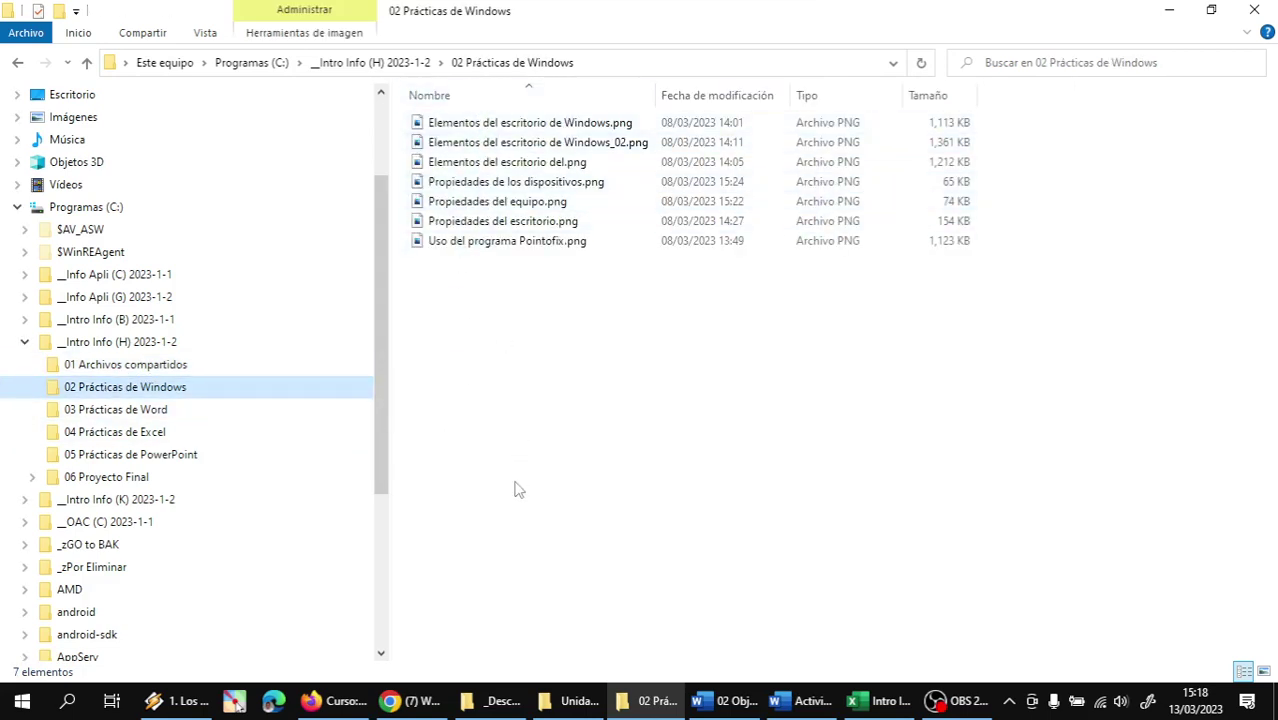
left_click(122, 368)
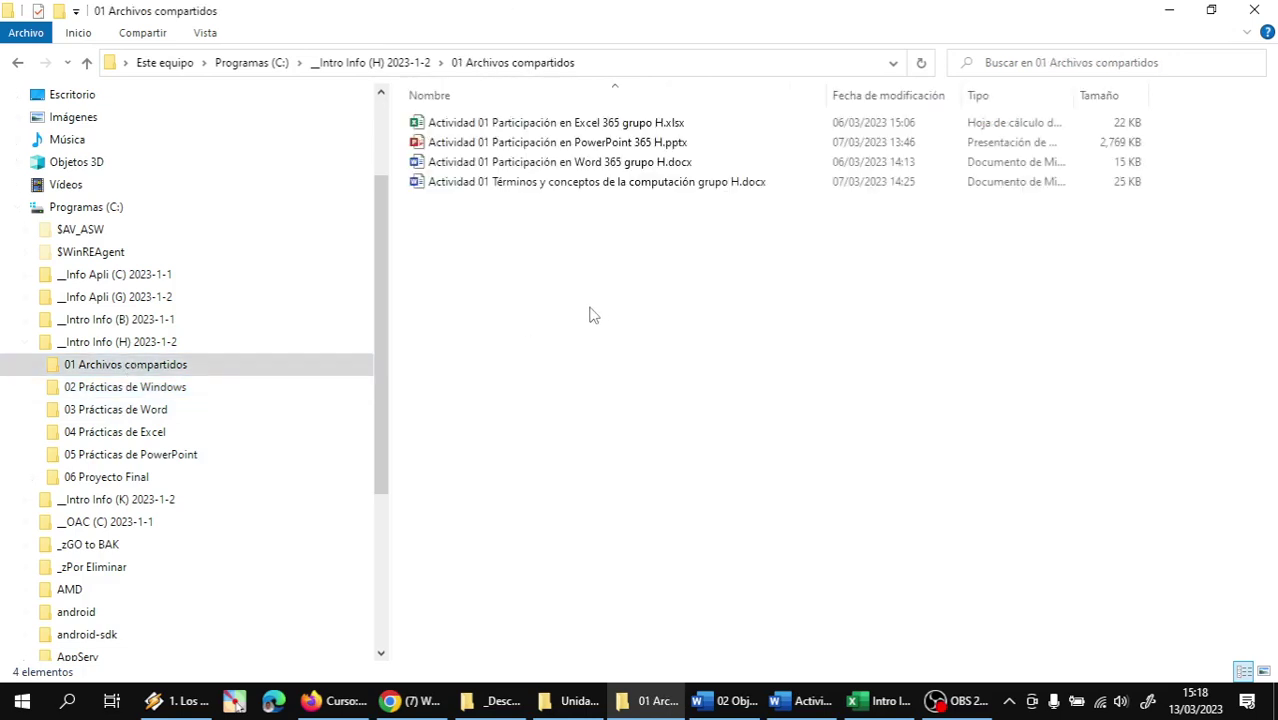
left_click(118, 390)
left_click(128, 369)
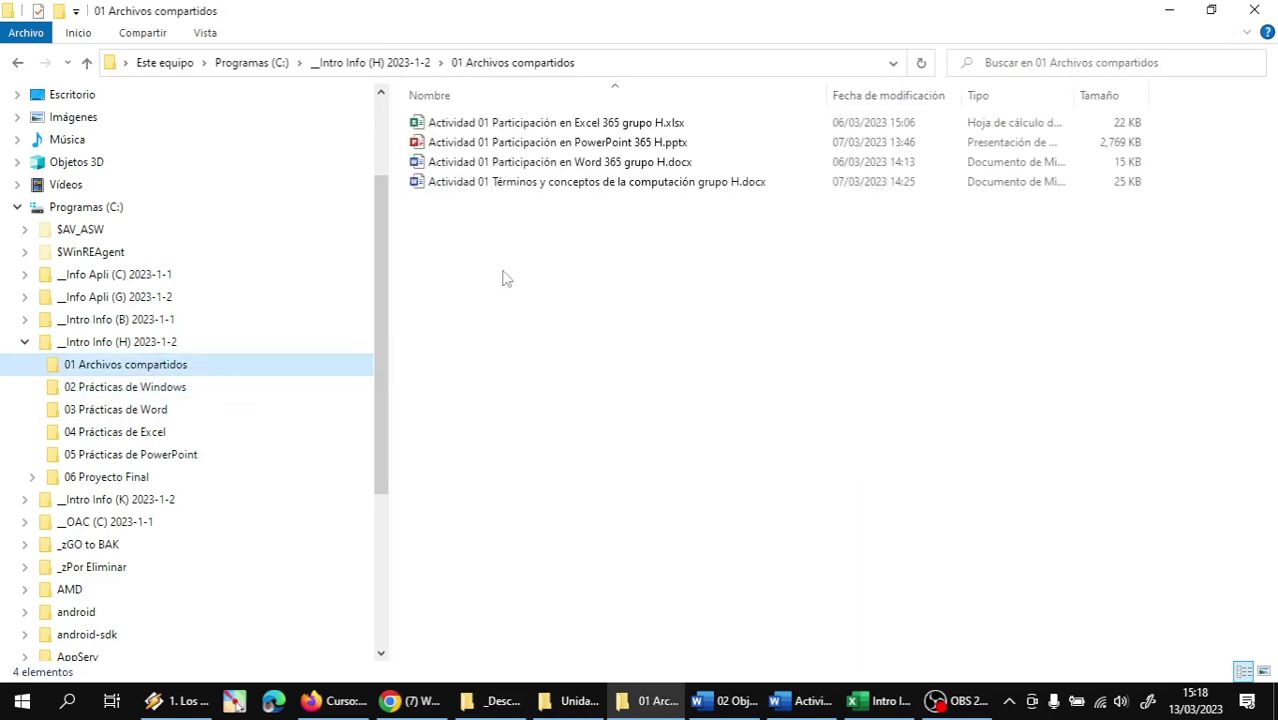
left_click_drag(503, 251, 505, 124)
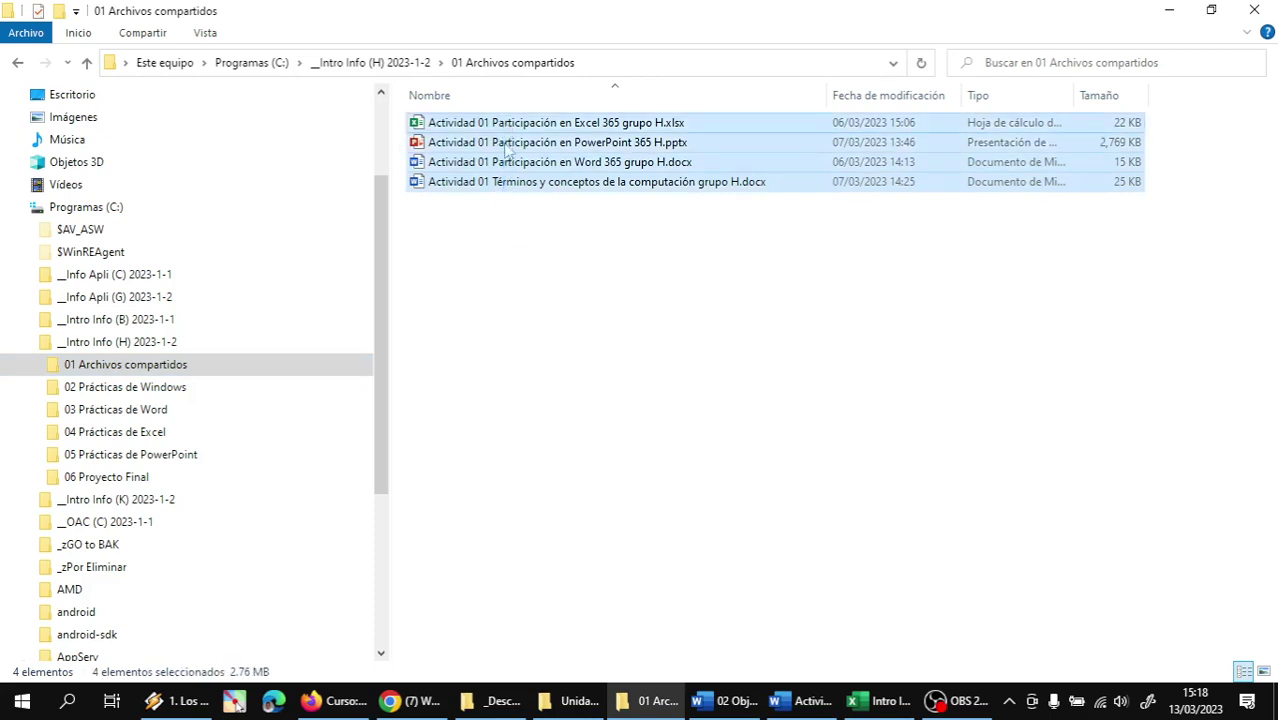
left_click(500, 330)
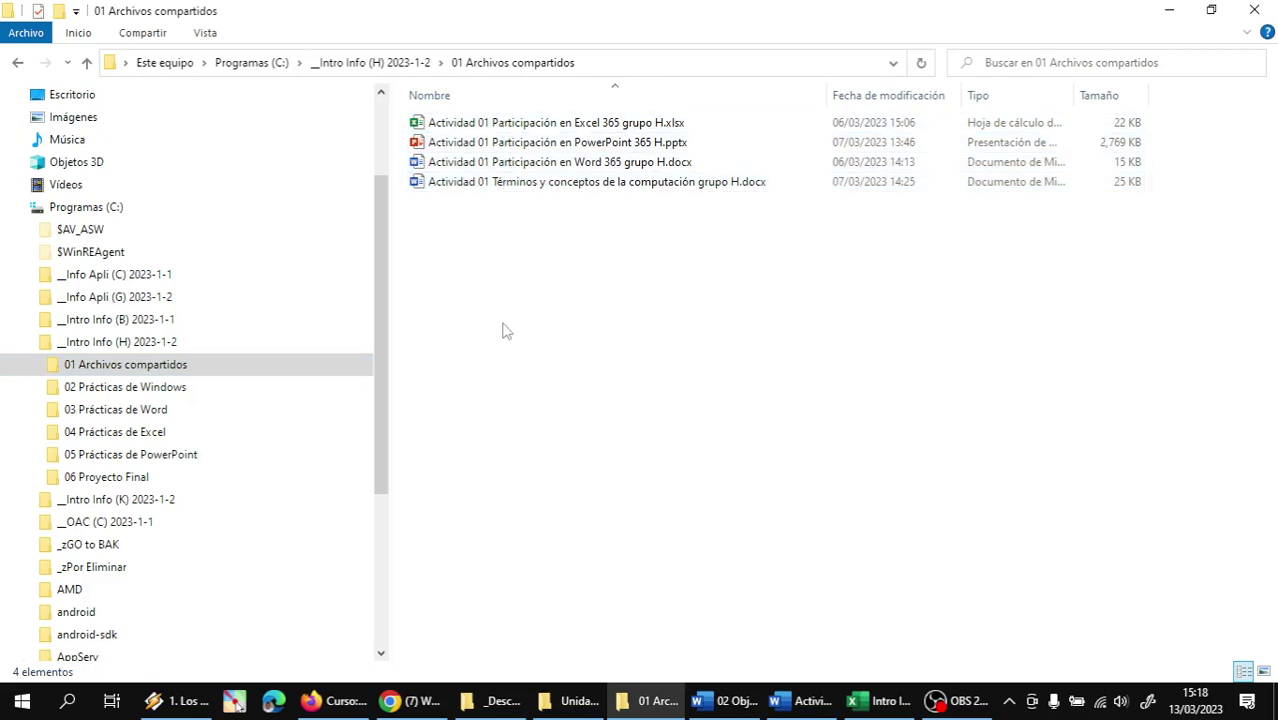
Copy the four Actividad 01 files (Excel, PowerPoint and two Word documents) from 01 Archivos compartidos.
left_click(416, 122)
left_click(416, 142)
left_click(416, 162)
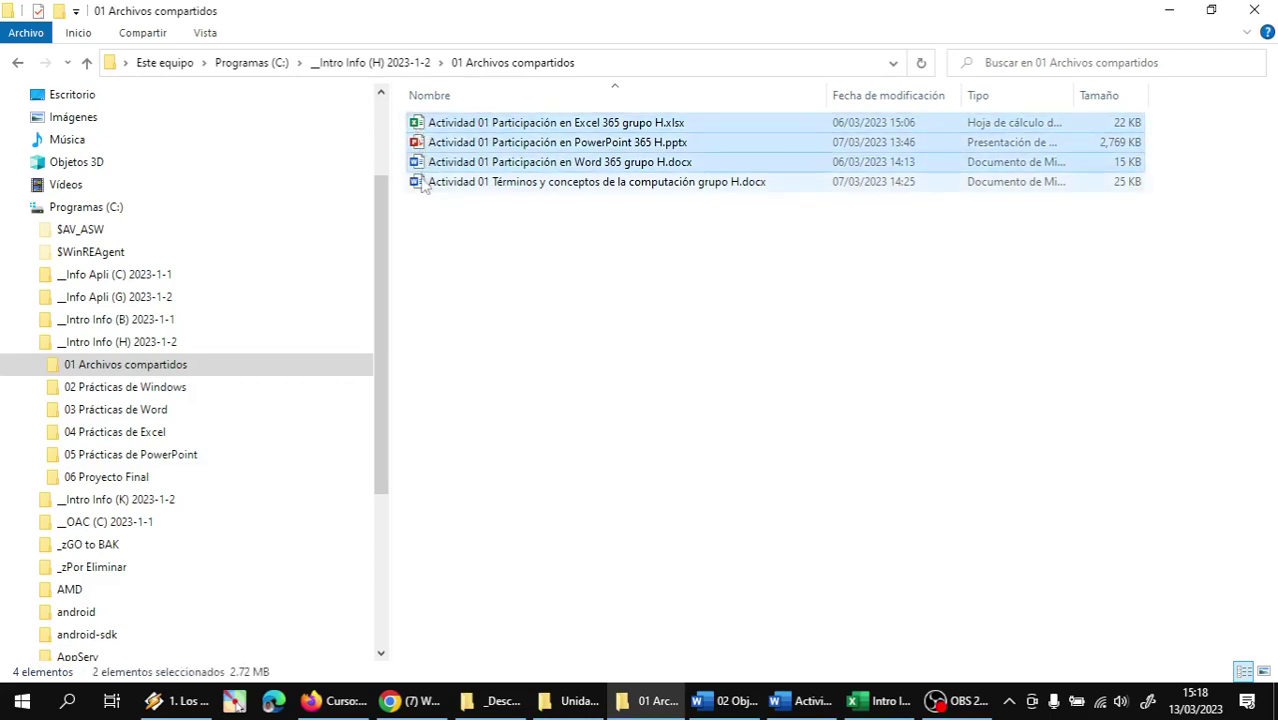
left_click(418, 182)
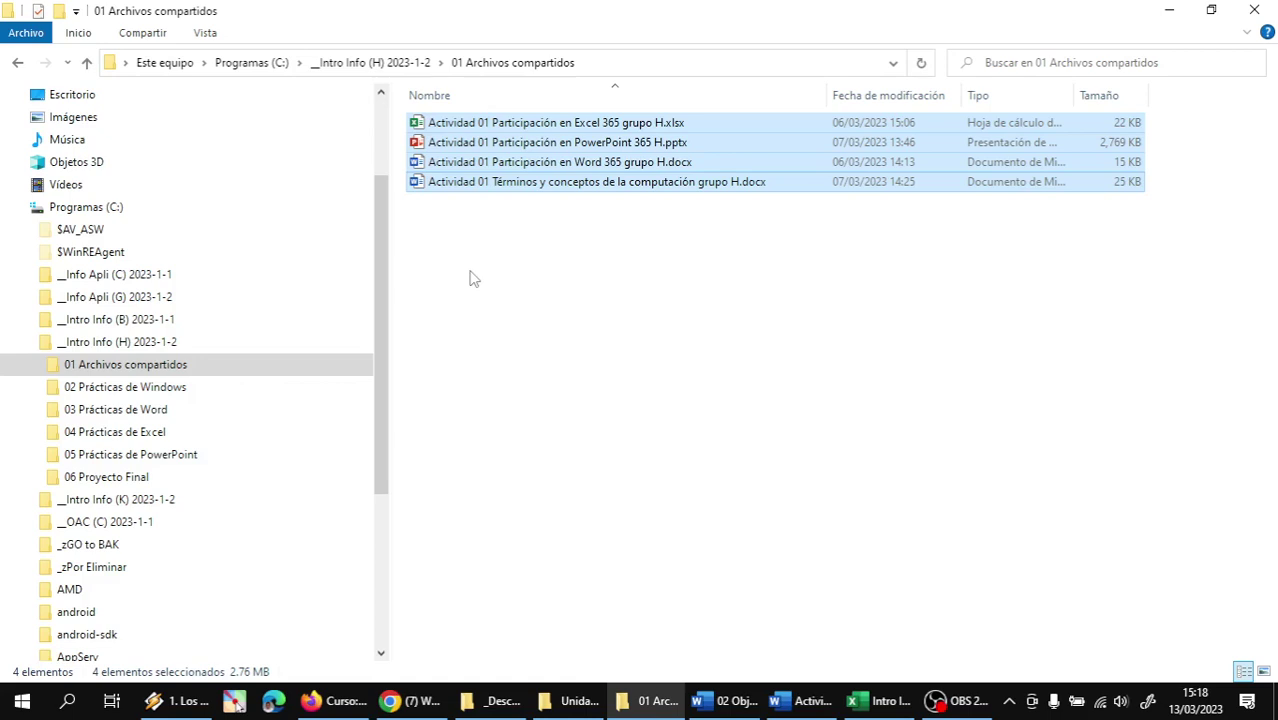
right_click(469, 190)
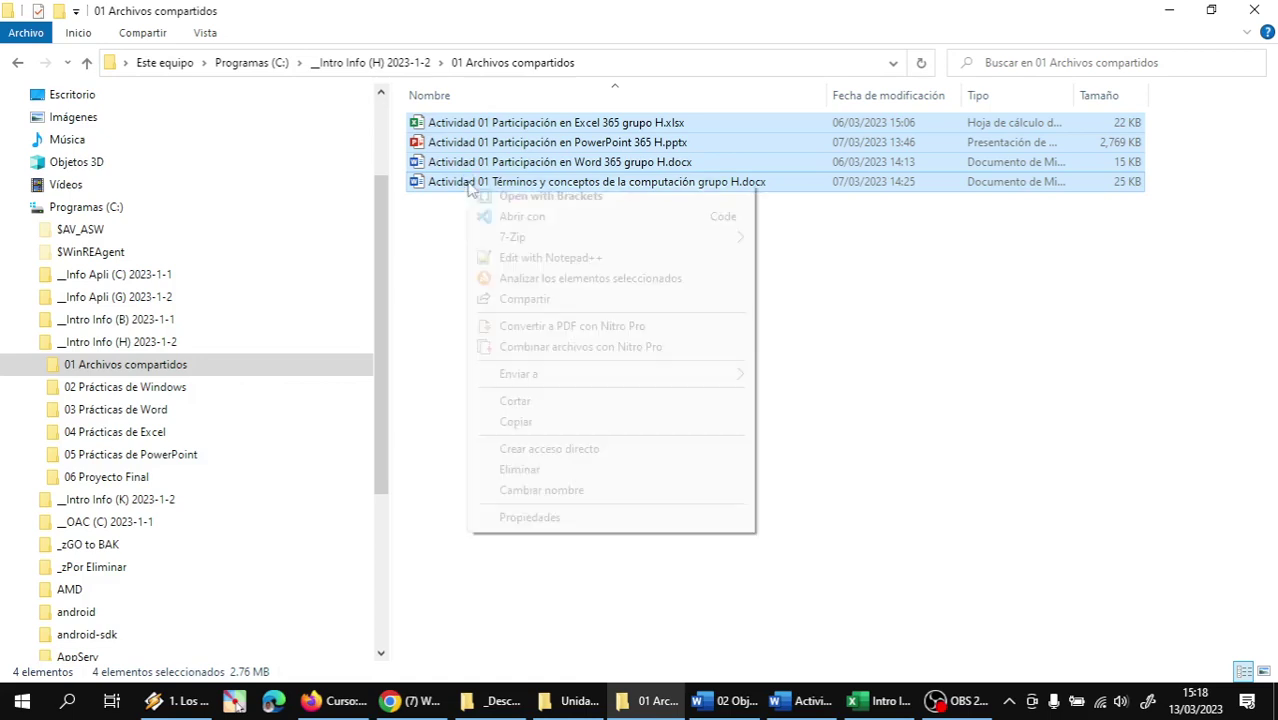
left_click(506, 424)
Paste the copied files into the 02 Prácticas de Windows folder and refresh its file list.
left_click(157, 391)
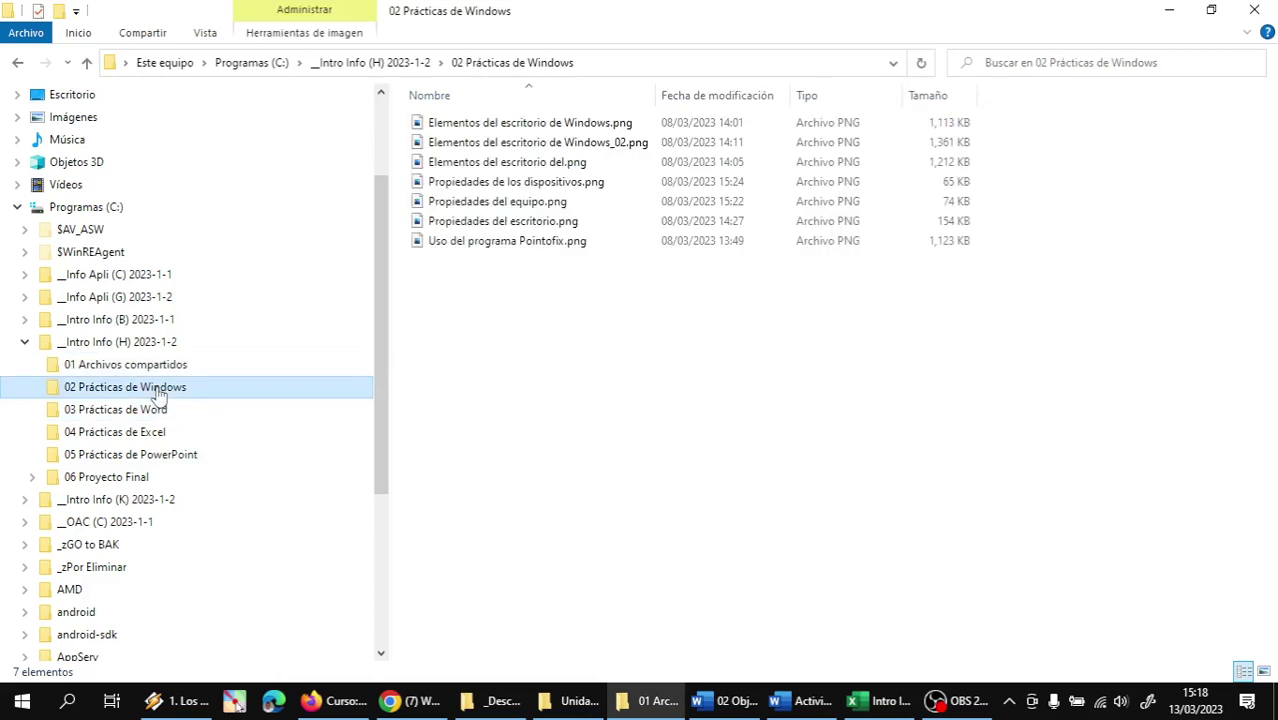
right_click(496, 342)
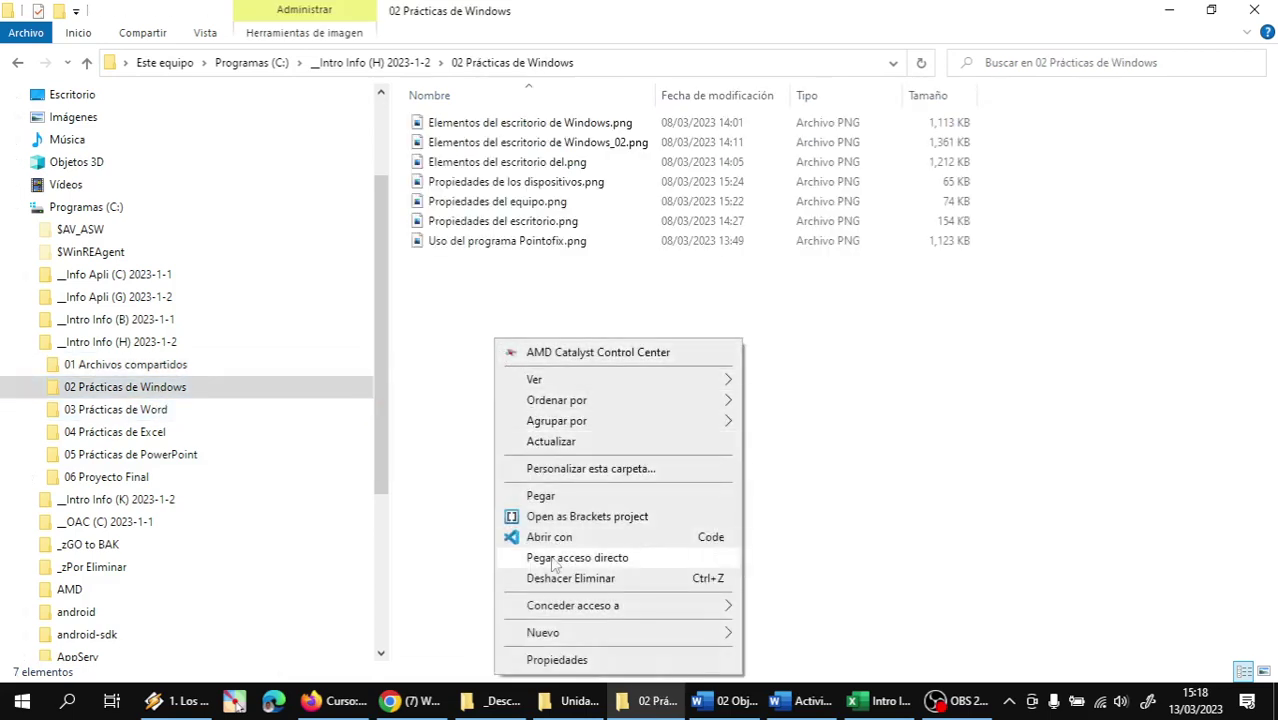
left_click(541, 496)
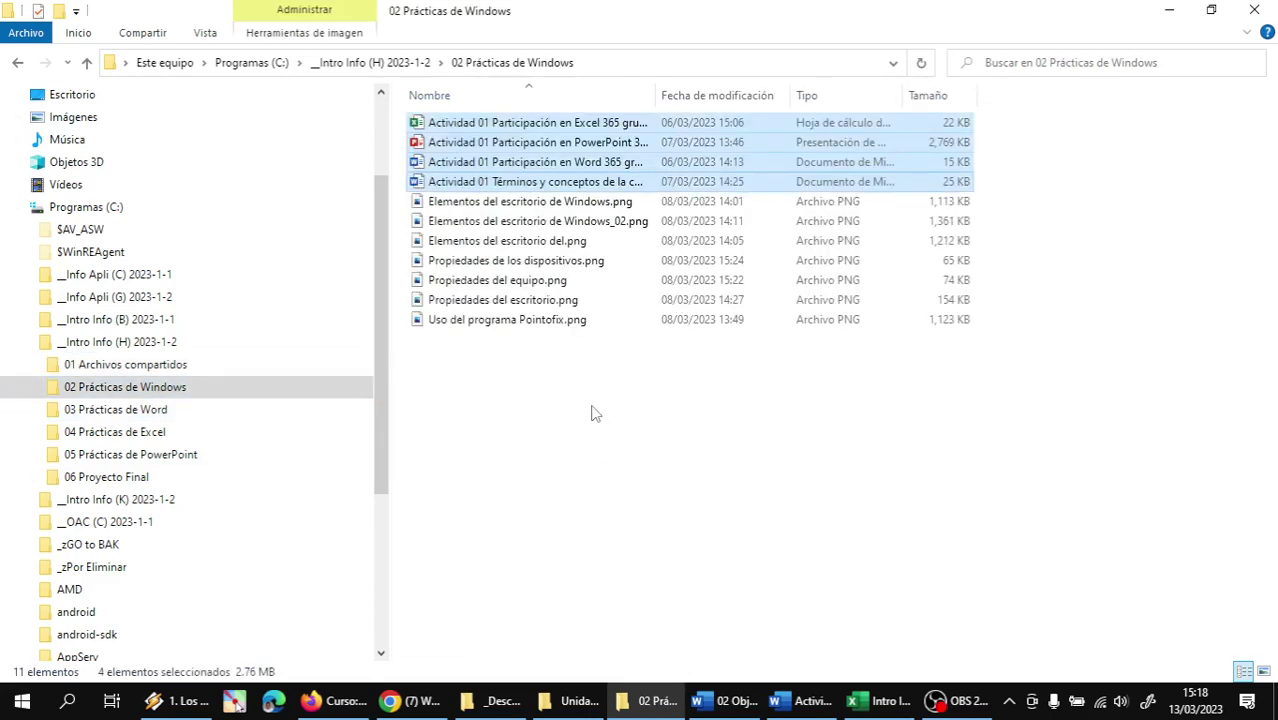
right_click(499, 408)
left_click(557, 171)
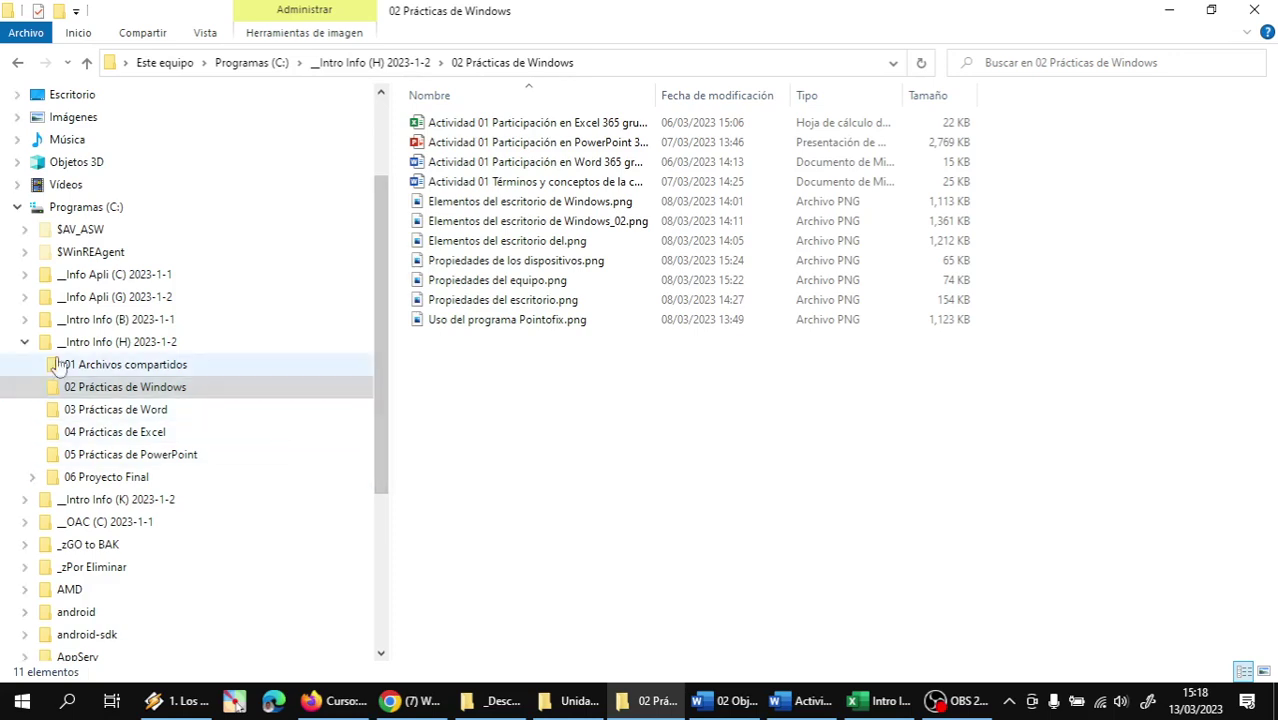
Compare the originals with the copies in 02 Prácticas de Windows and fit the Nombre column to the full file names.
left_click(107, 371)
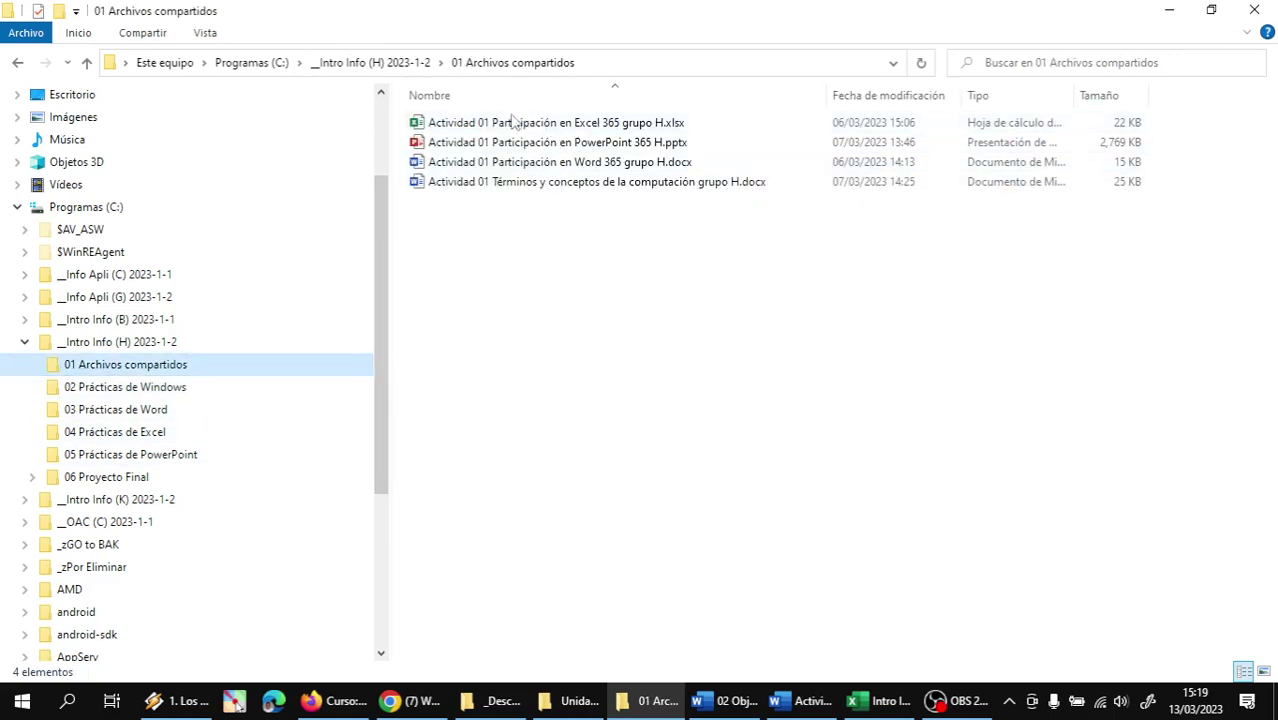
left_click(214, 391)
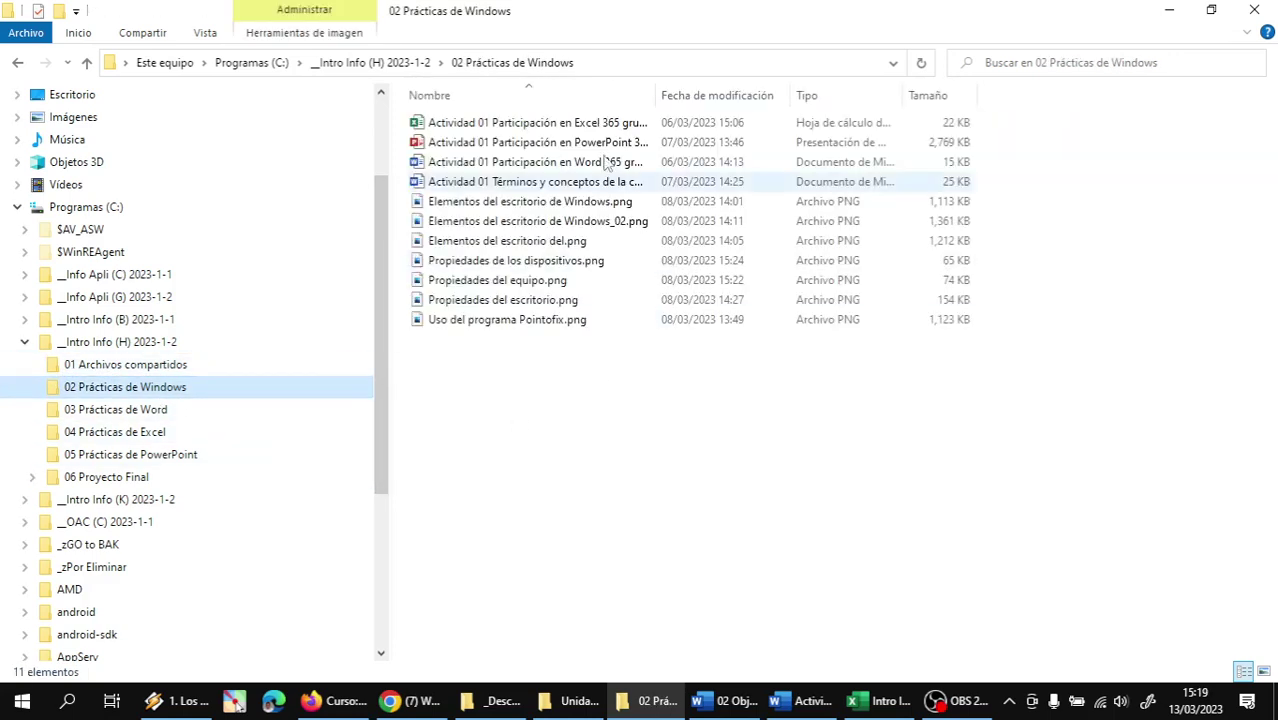
double_click(655, 100)
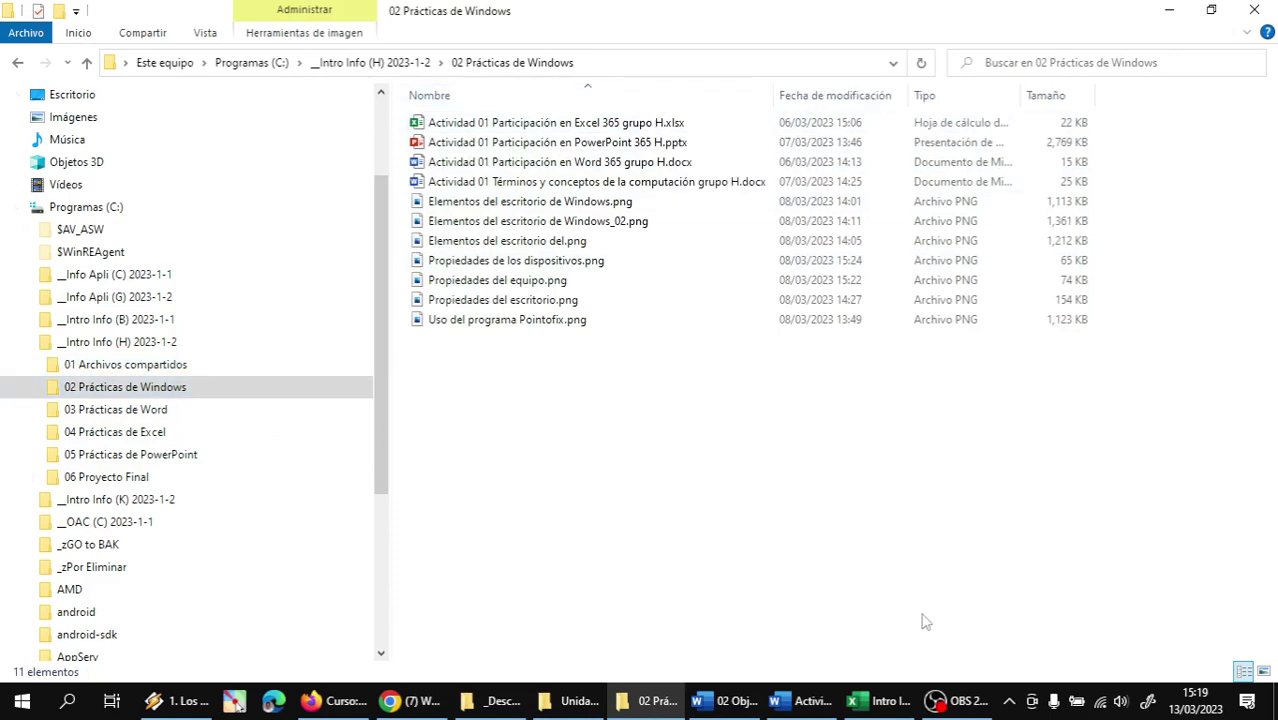
Switch to the Word practice list and review practices 9 and 10 on deleting, restoring and emptying the Papelera de reciclaje.
left_click(955, 701)
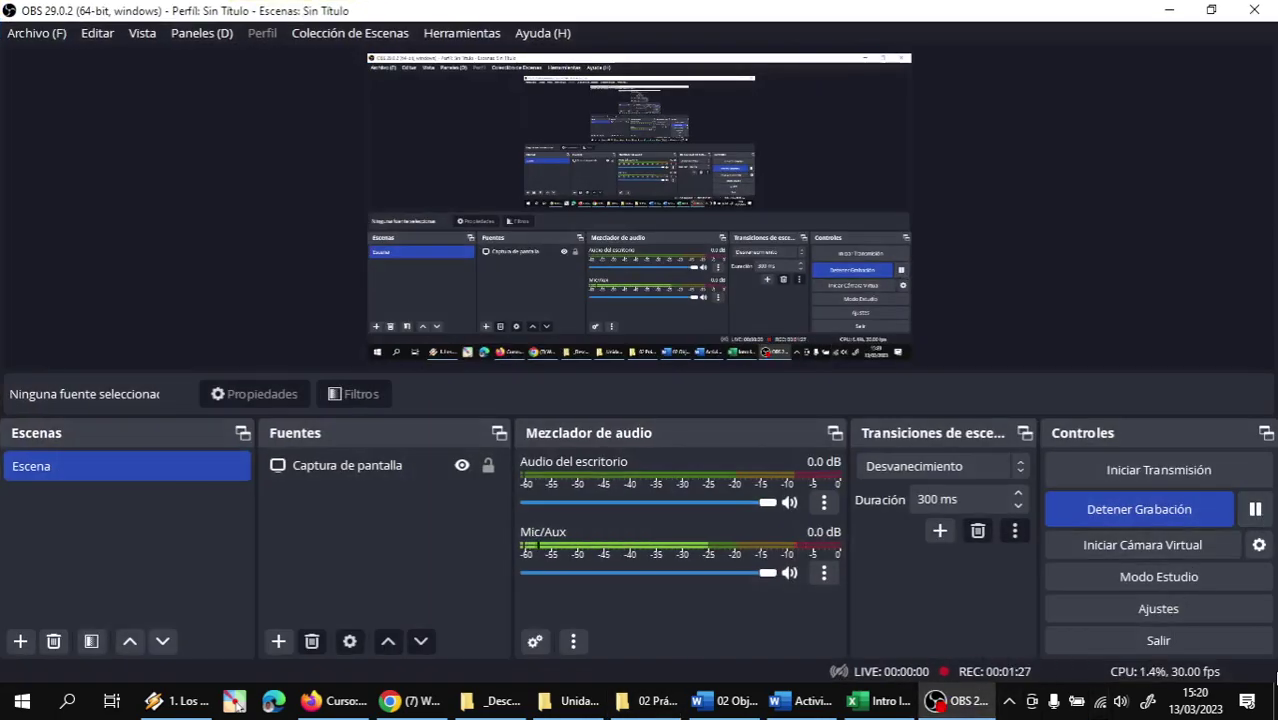
key("super+d")
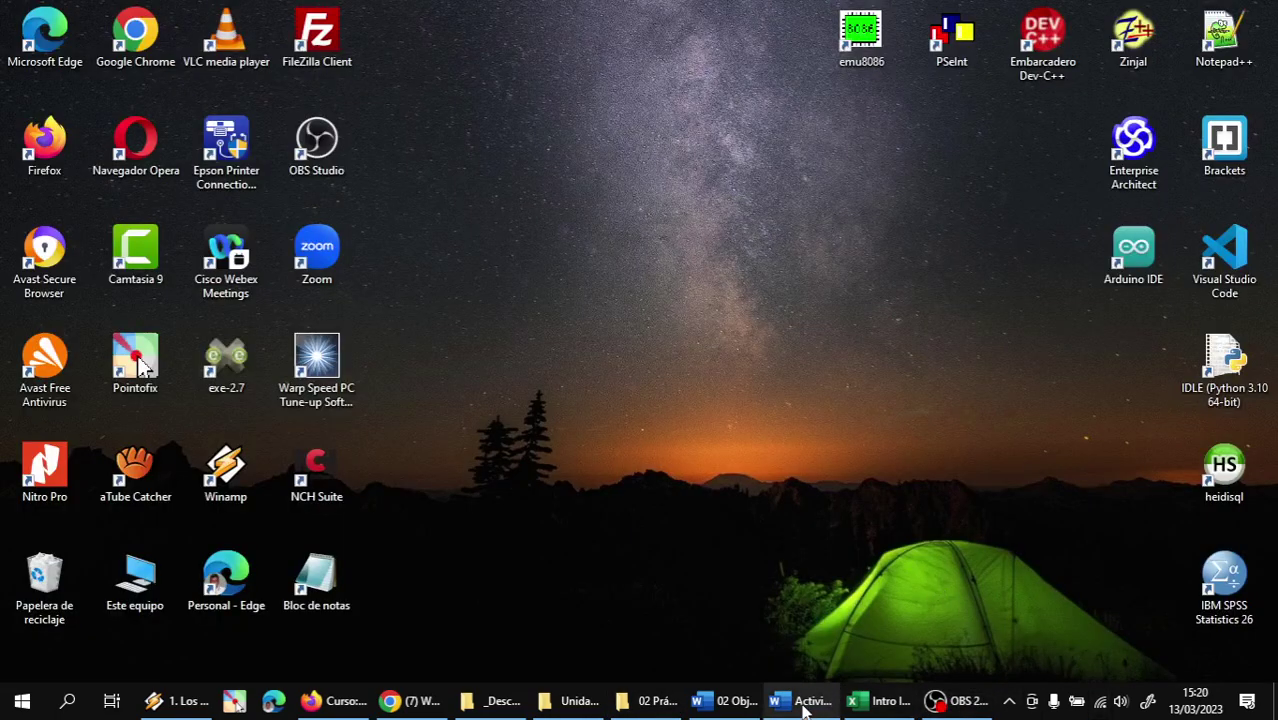
mouse_move(806, 708)
left_click(856, 600)
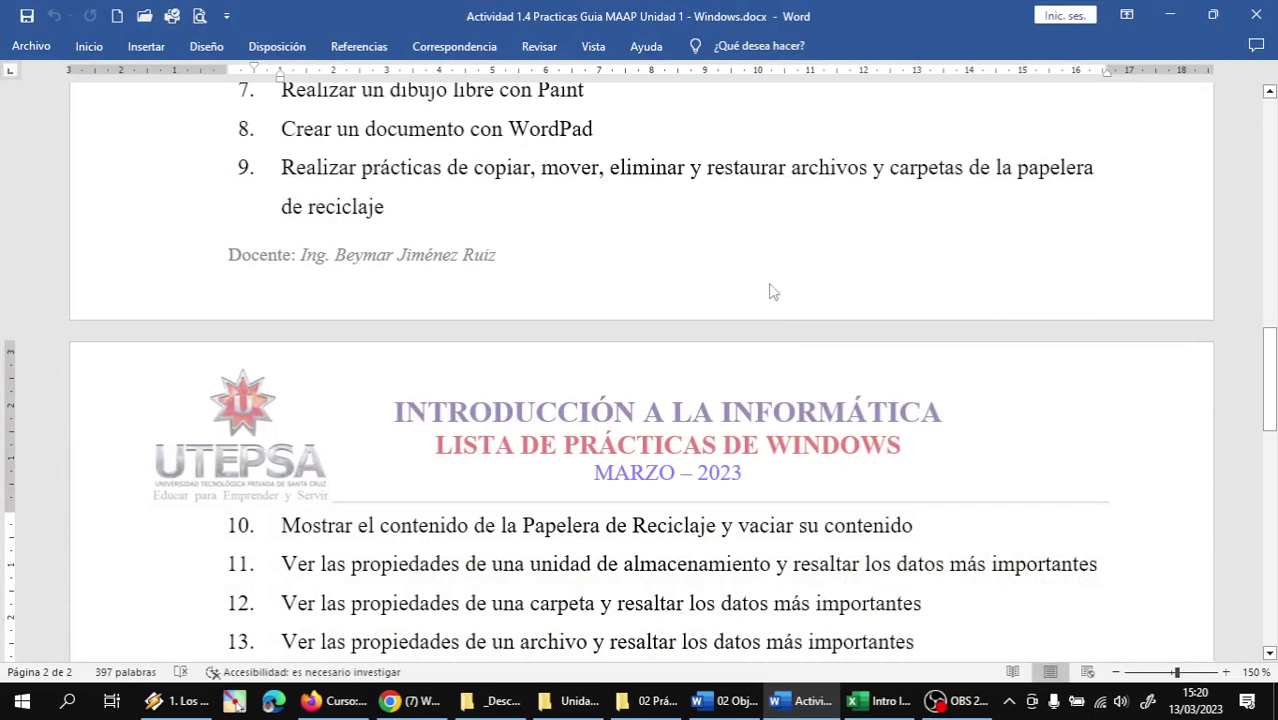
double_click(640, 167)
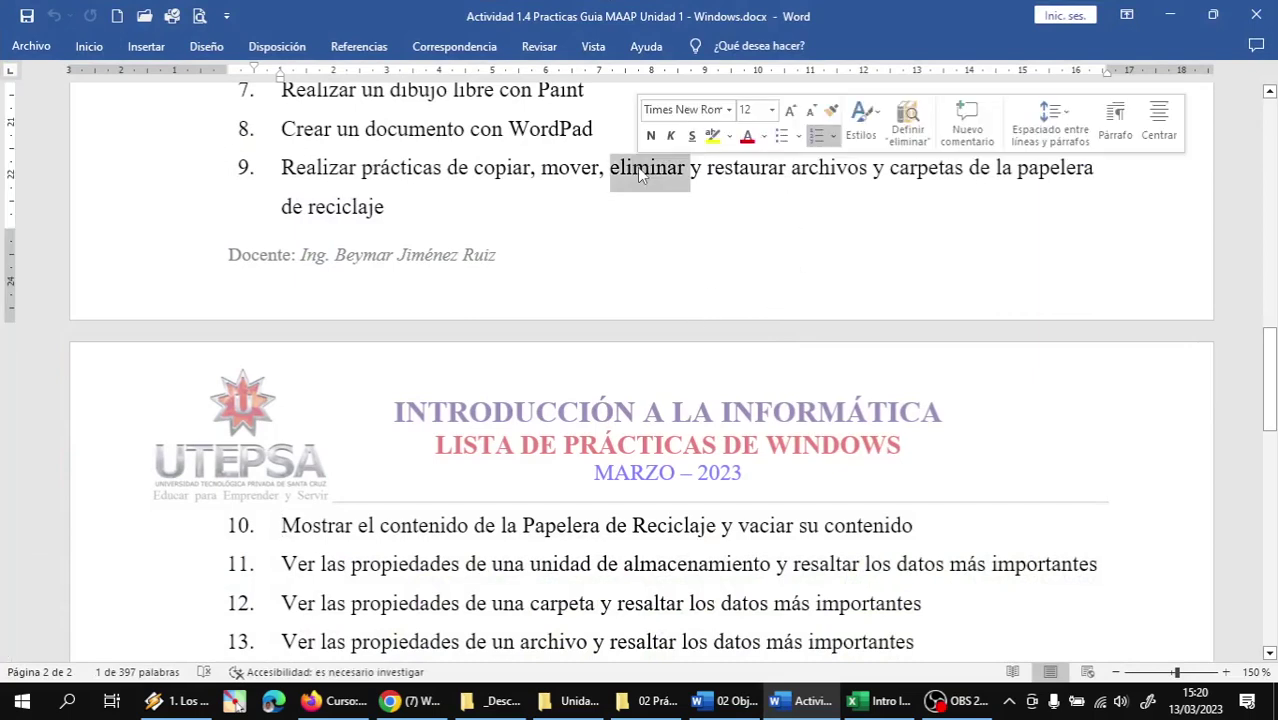
left_click(829, 167)
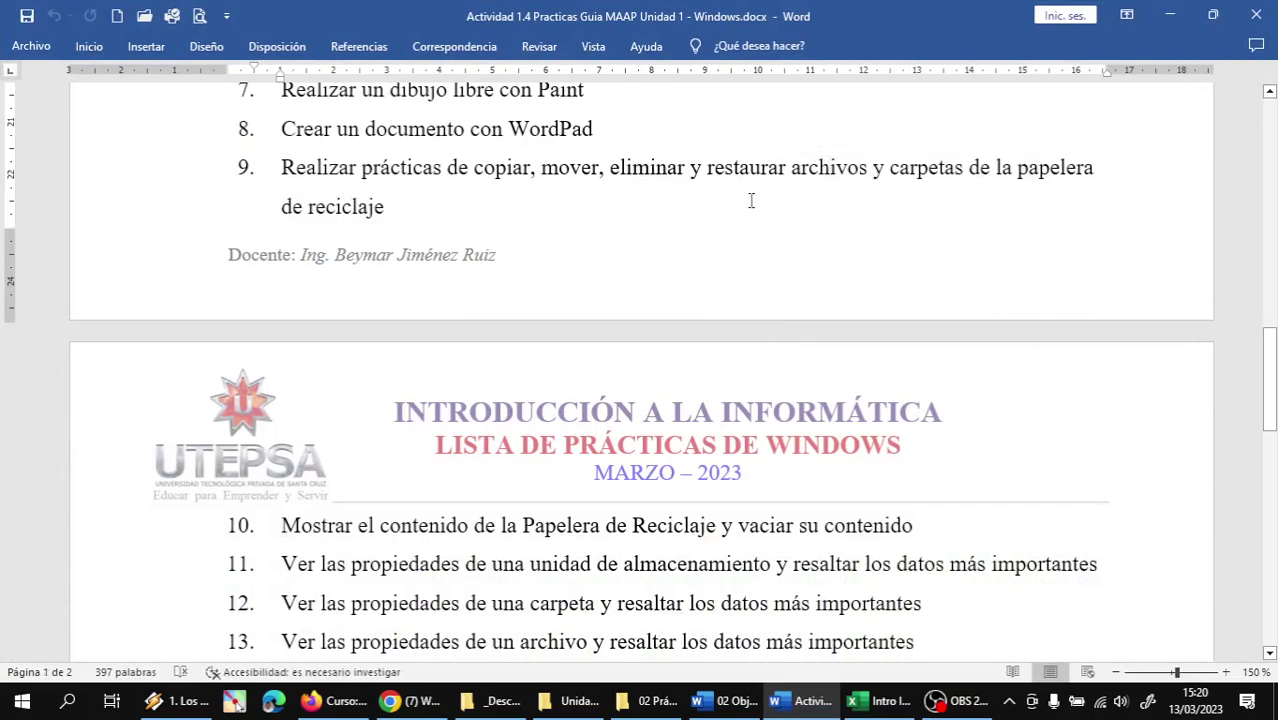
double_click(757, 527)
left_click(770, 530)
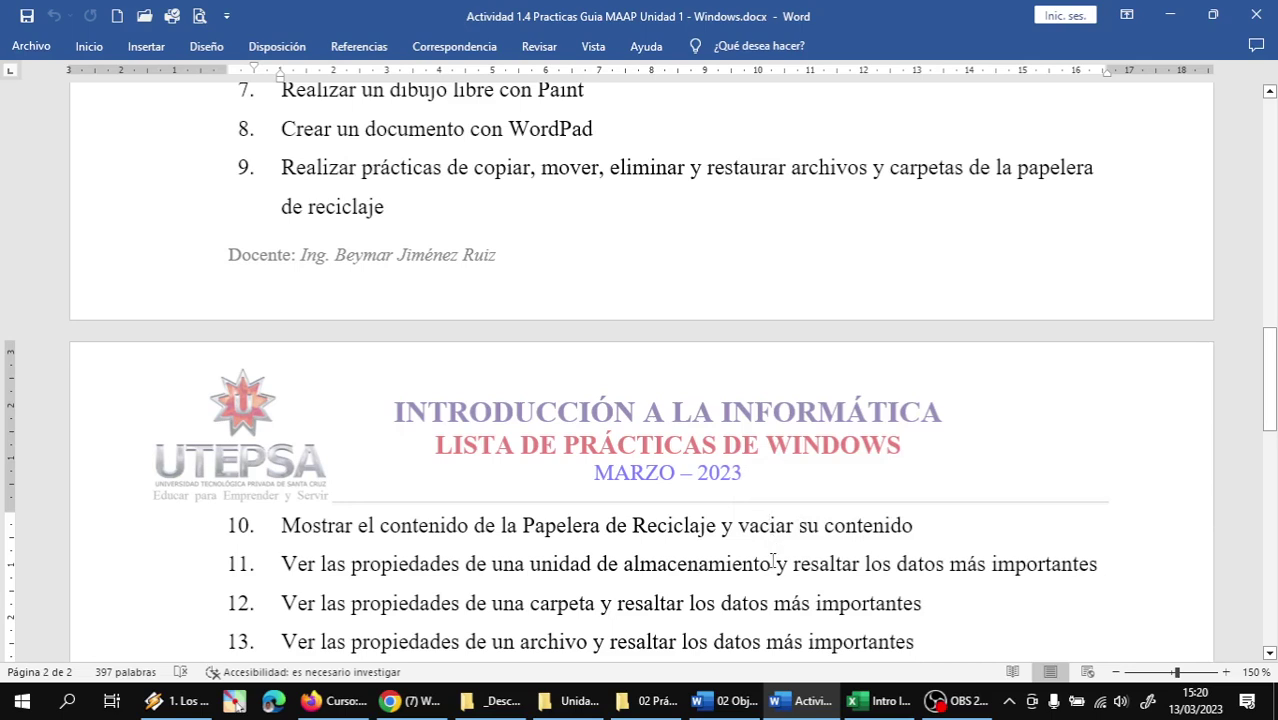
Show the desktop, open the Papelera de reciclaje and look through its contents.
left_click(1275, 700)
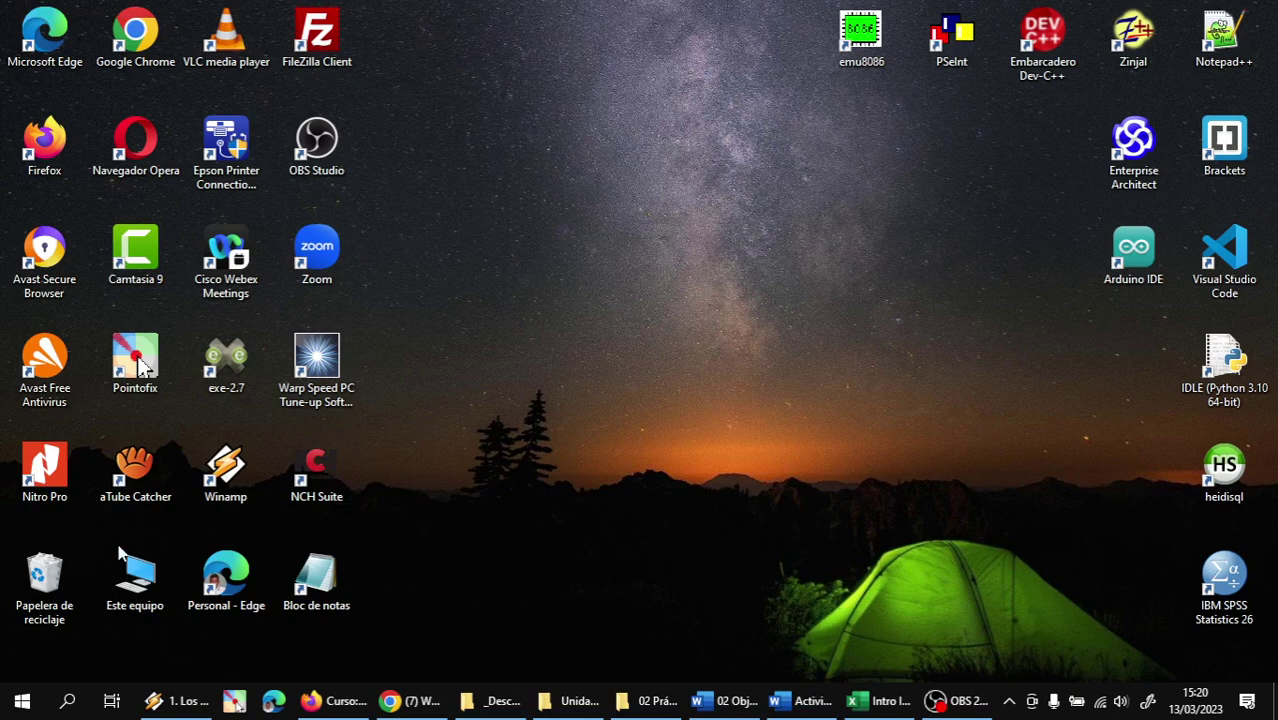
right_click(62, 560)
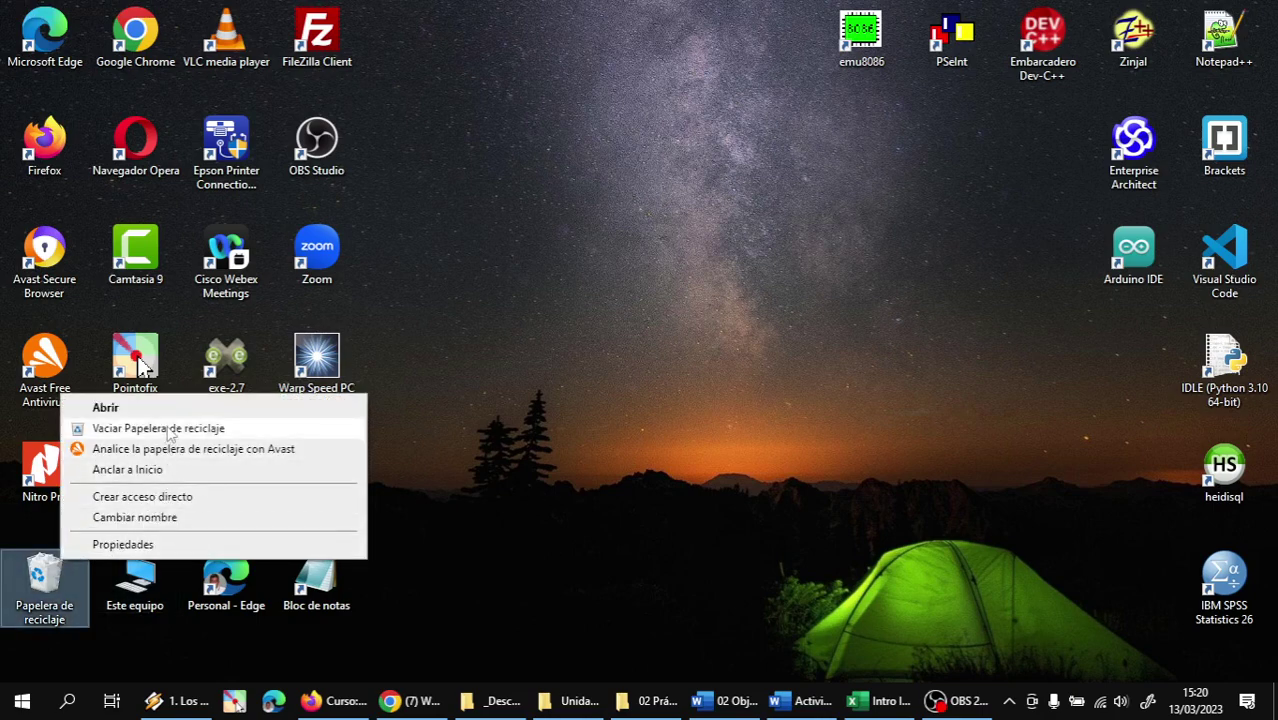
left_click(566, 545)
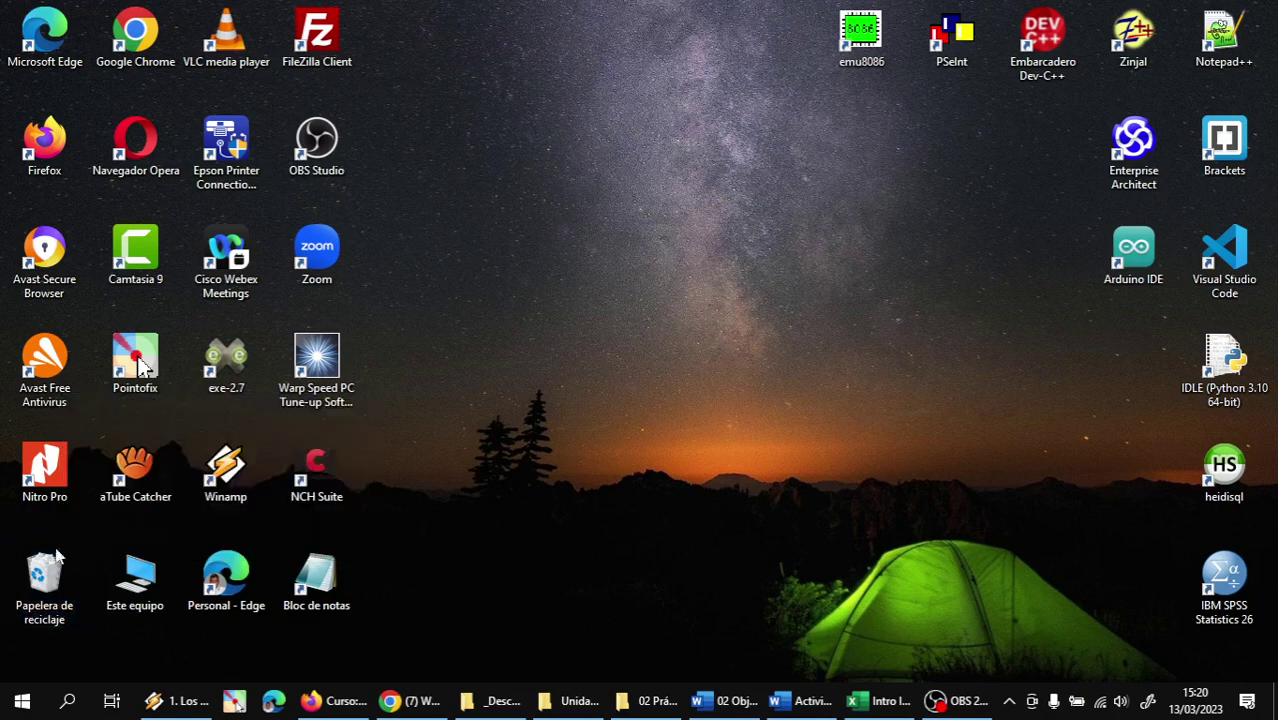
double_click(47, 578)
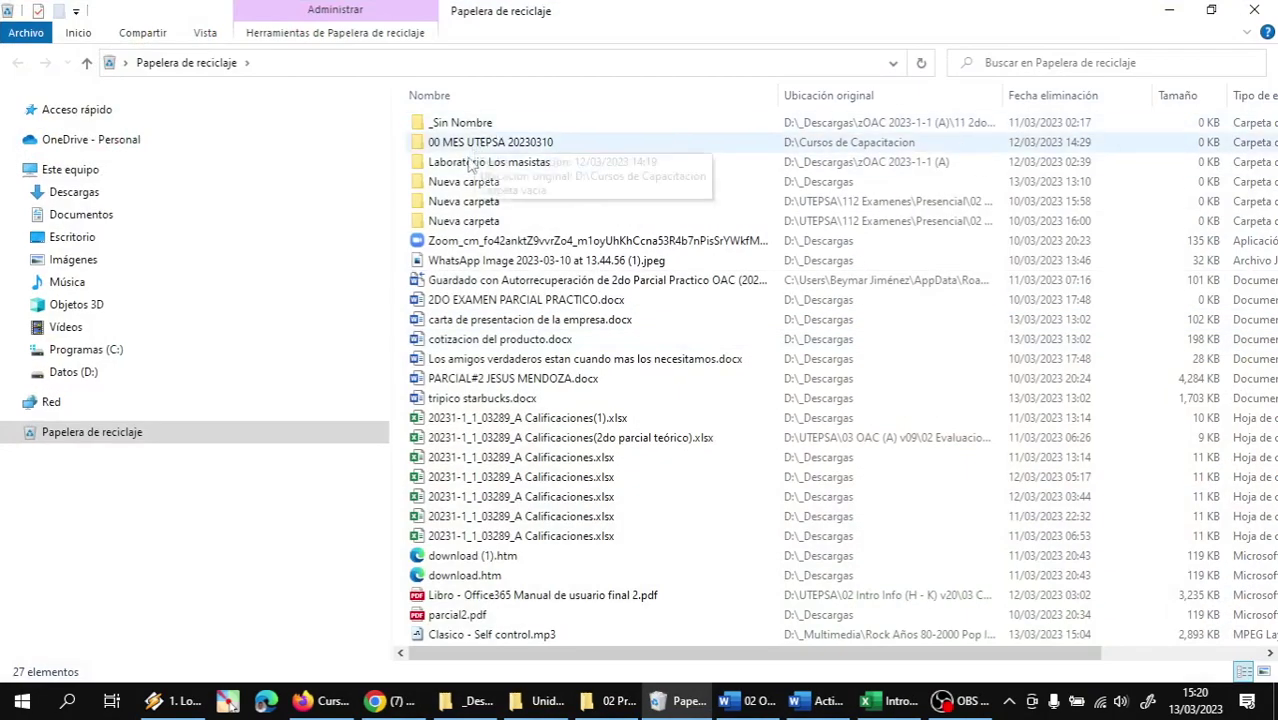
scroll(537, 373, "right", 3)
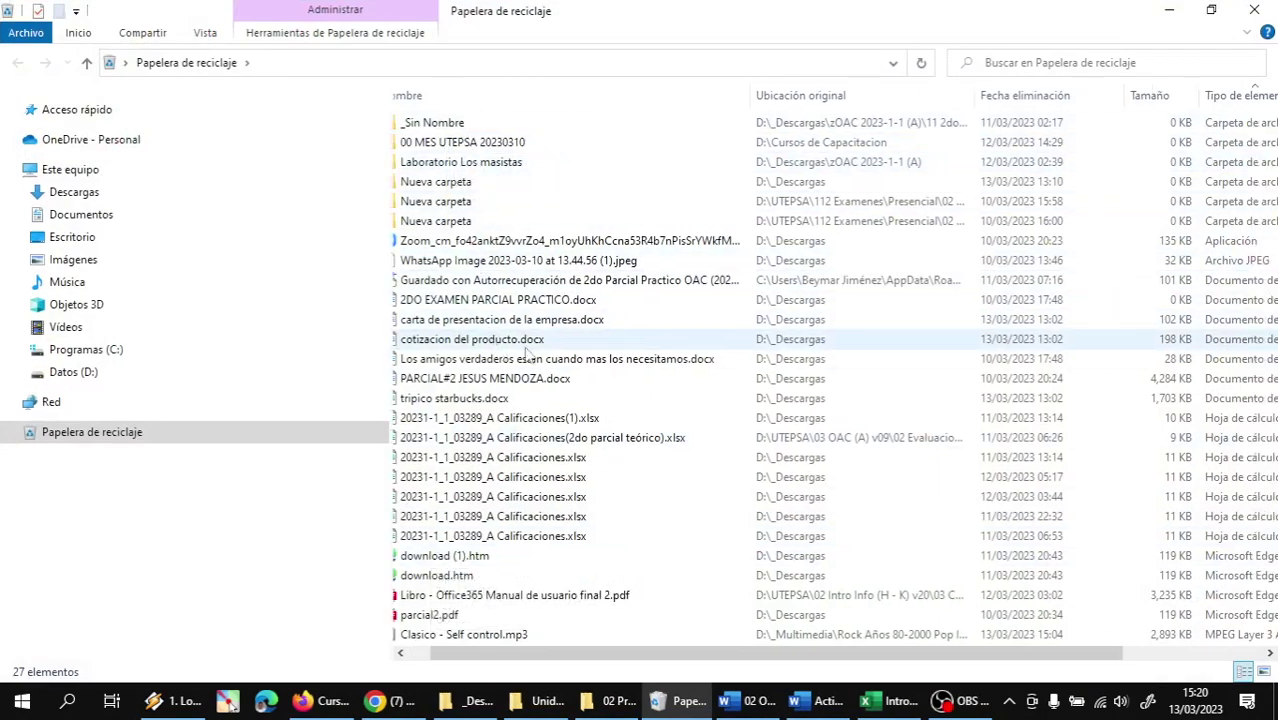
scroll(537, 373, "left", 3)
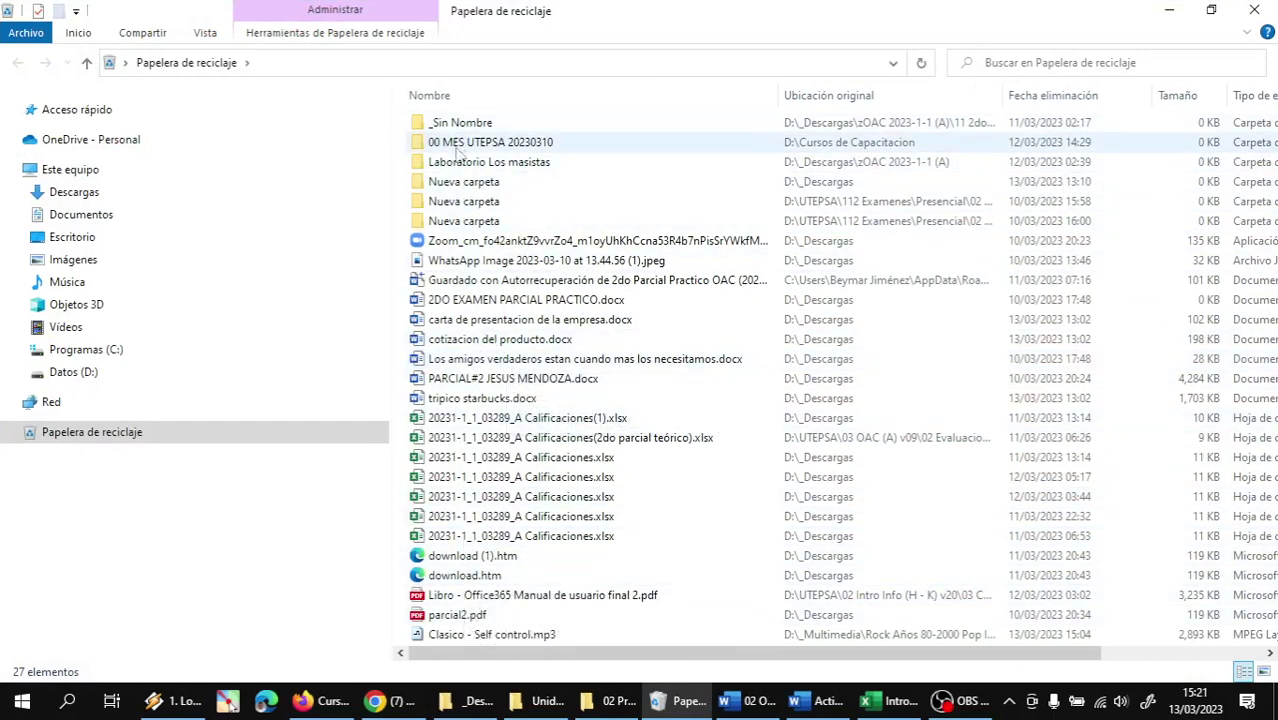
Sort the Papelera de reciclaje by Fecha eliminación with the newest first and inspect the two most recently deleted items.
left_click(1083, 104)
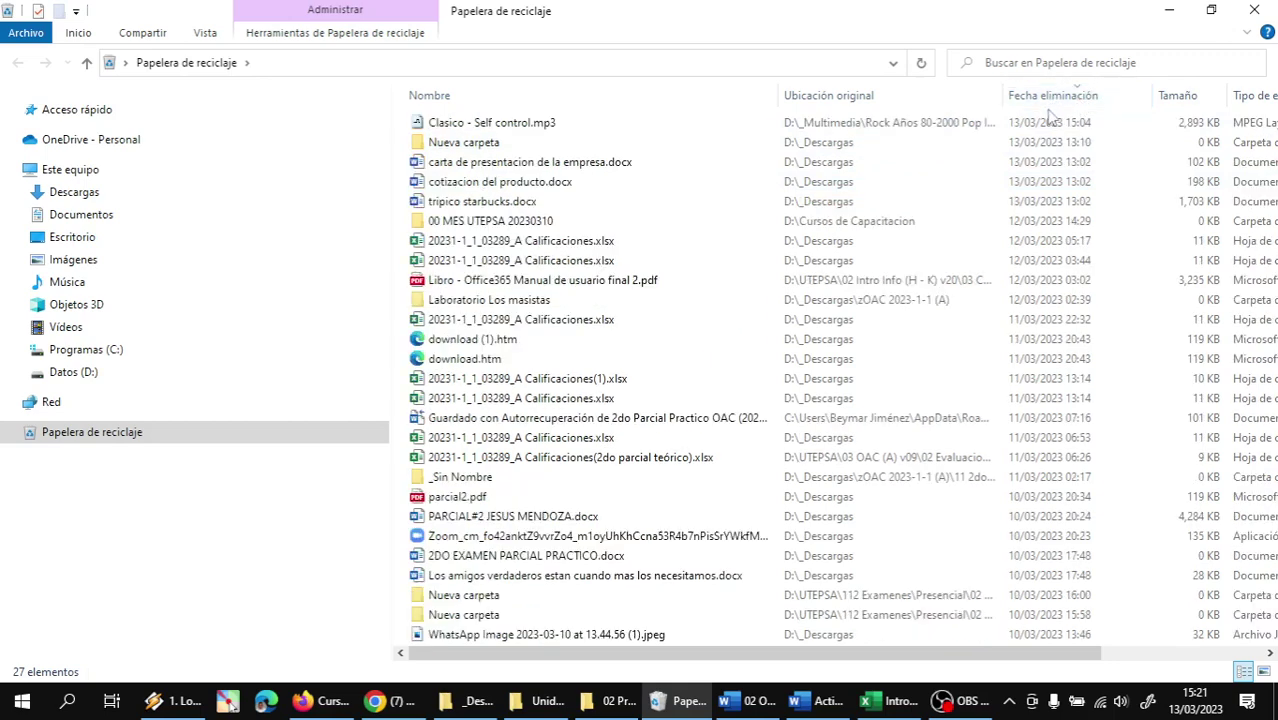
left_click(1045, 129)
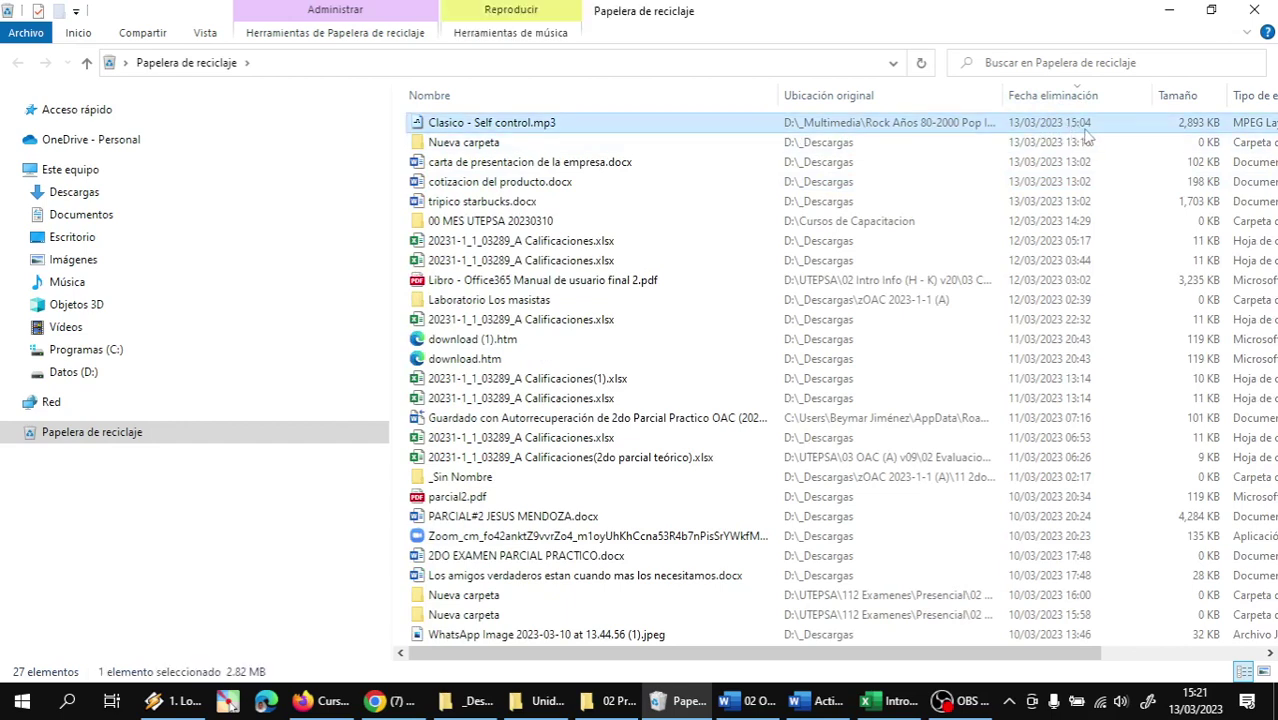
left_click(487, 146)
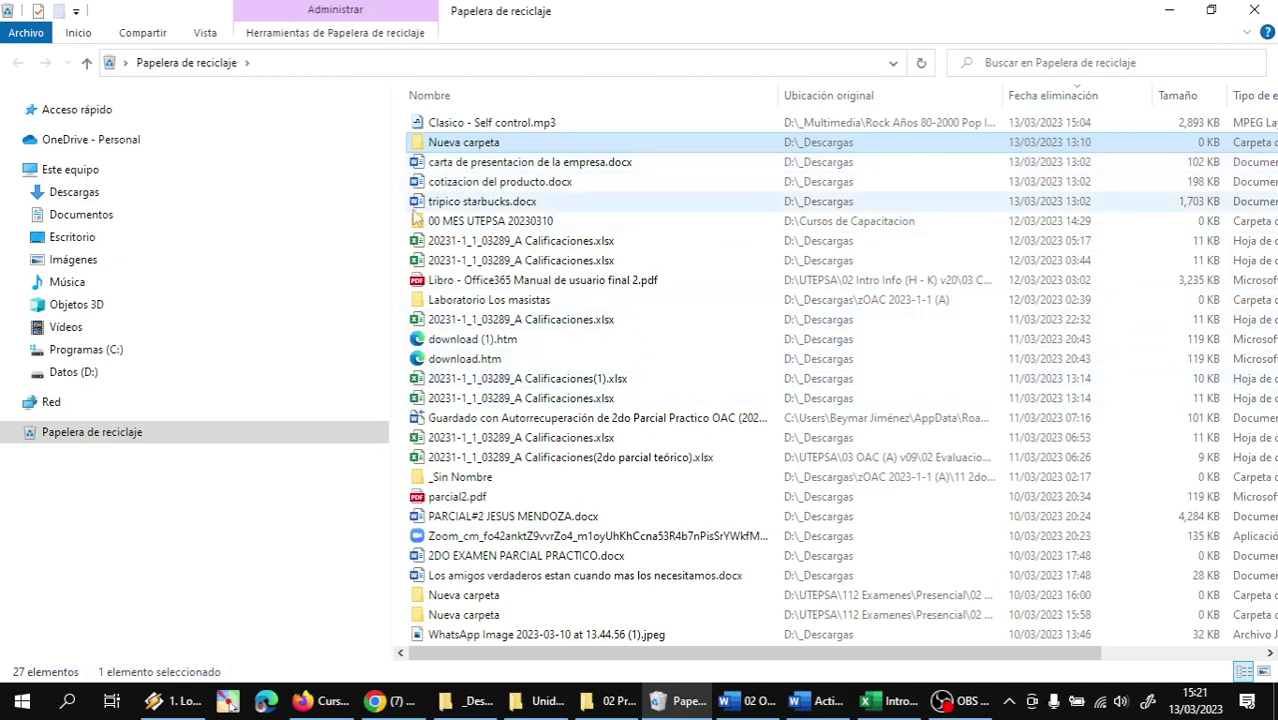
In the Papelera de reciclaje properties, make sure the dialog for confirming deletions is enabled and accept the settings.
right_click(88, 432)
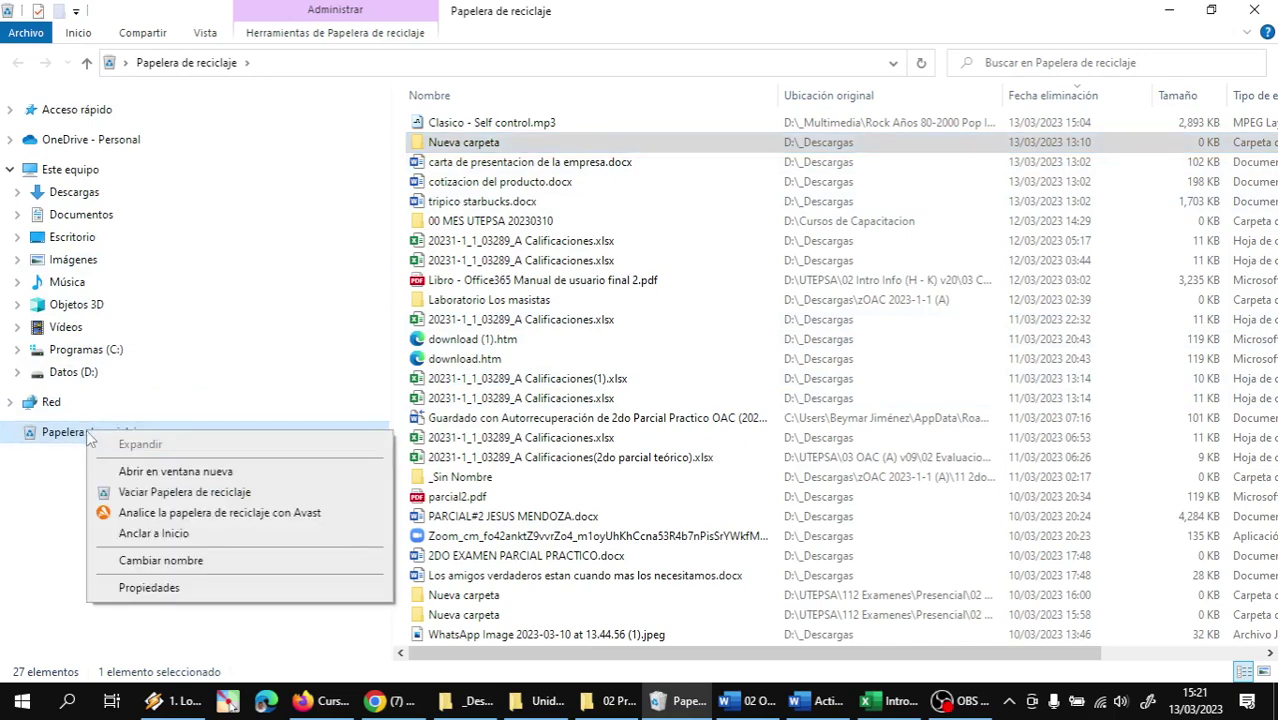
left_click(138, 589)
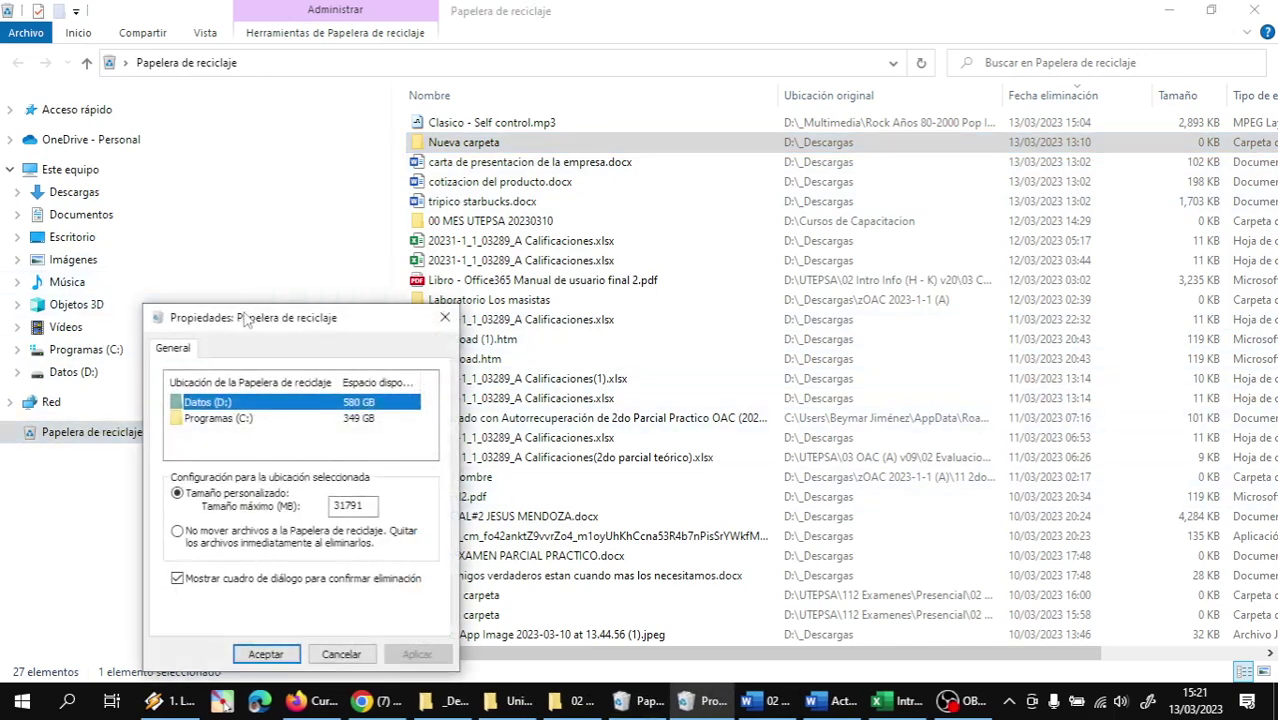
left_click_drag(245, 240, 698, 167)
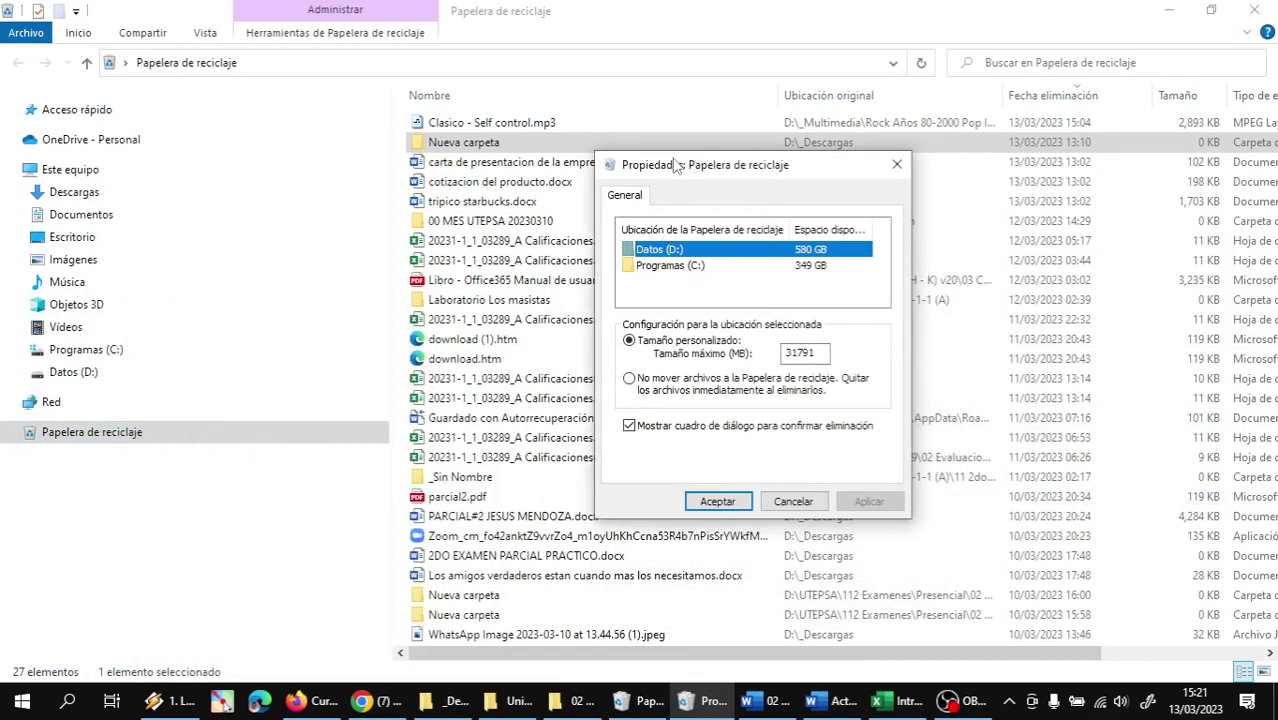
left_click_drag(676, 166, 603, 207)
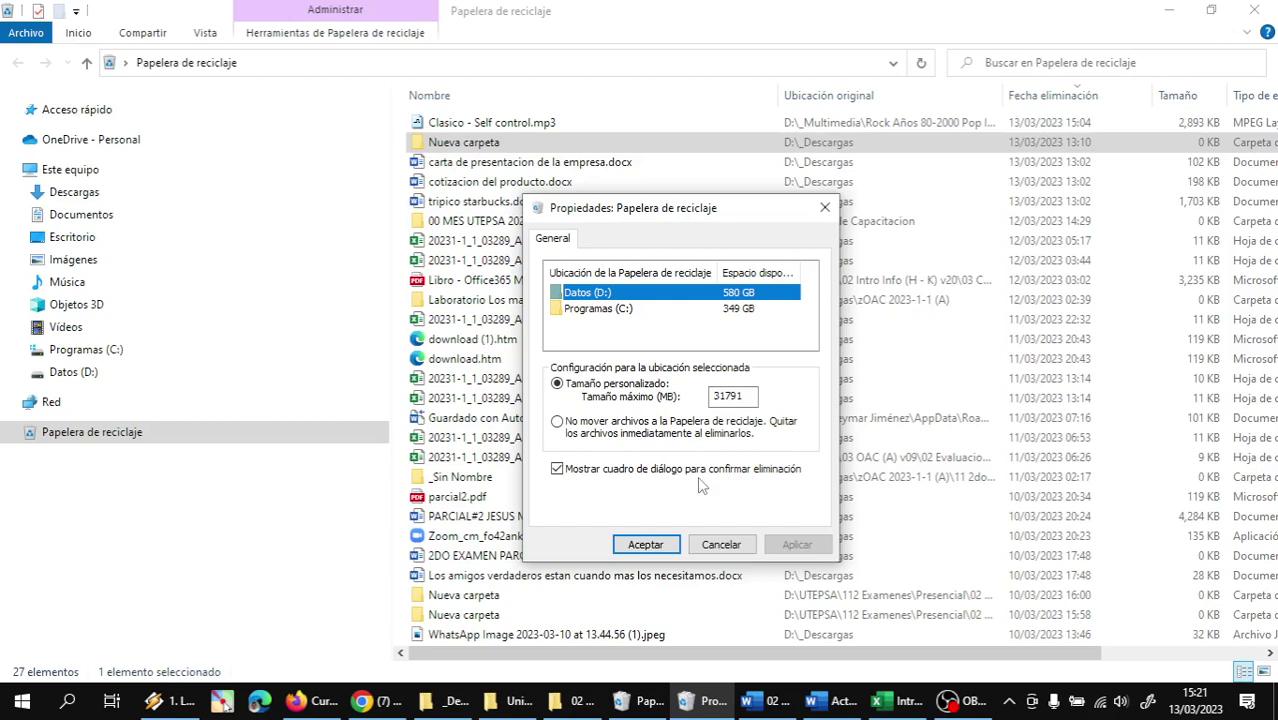
left_click(586, 476)
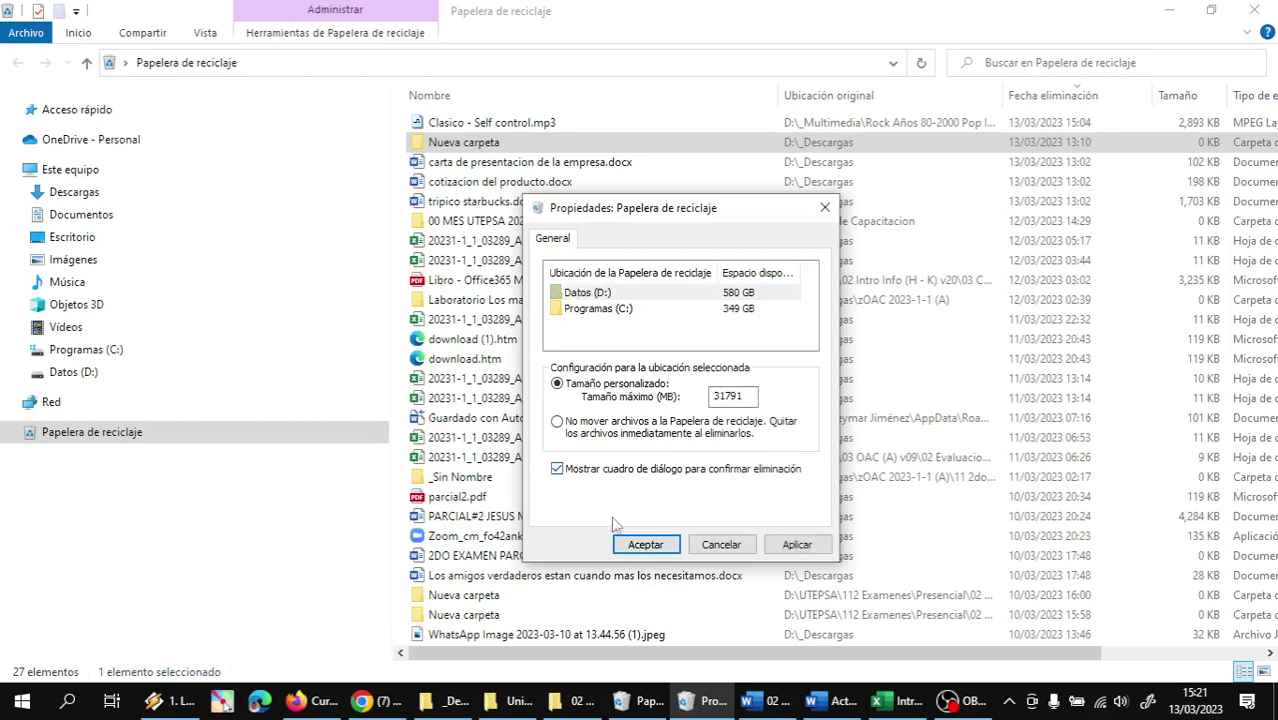
left_click(646, 545)
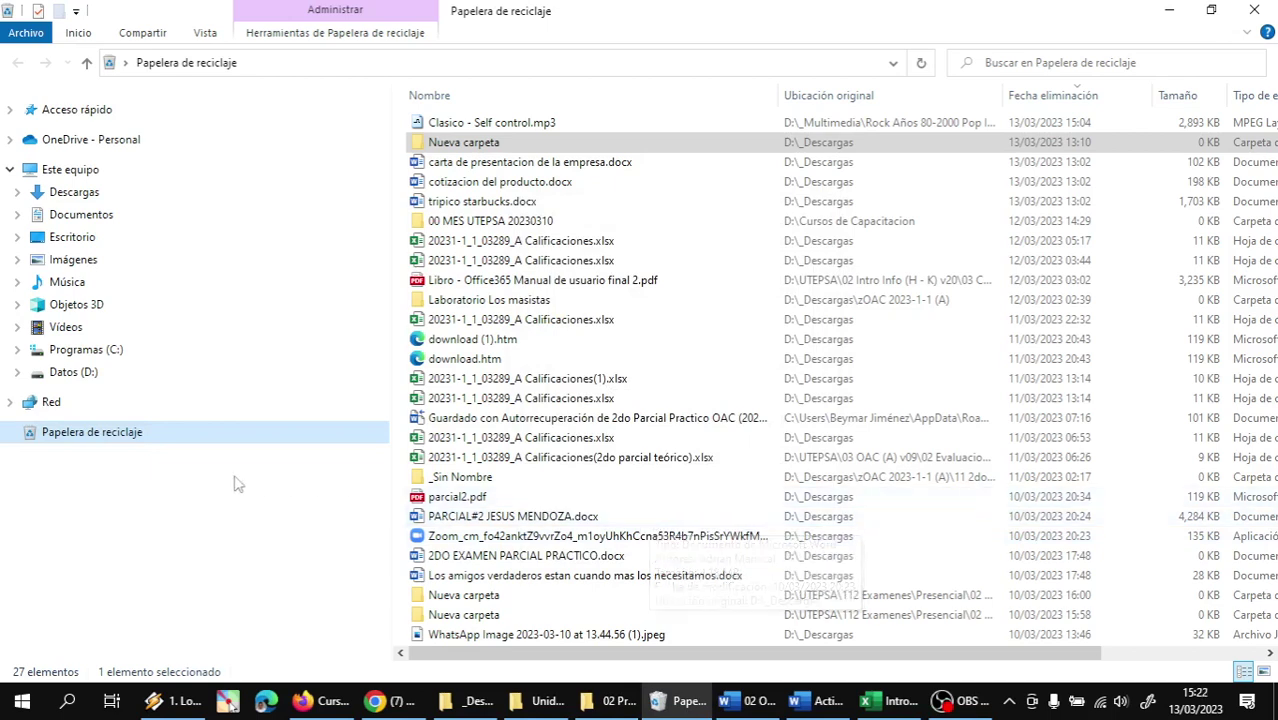
Reopen the Papelera de reciclaje properties and compare the available space and maximum size for Datos (D:) and Programas (C:).
right_click(98, 436)
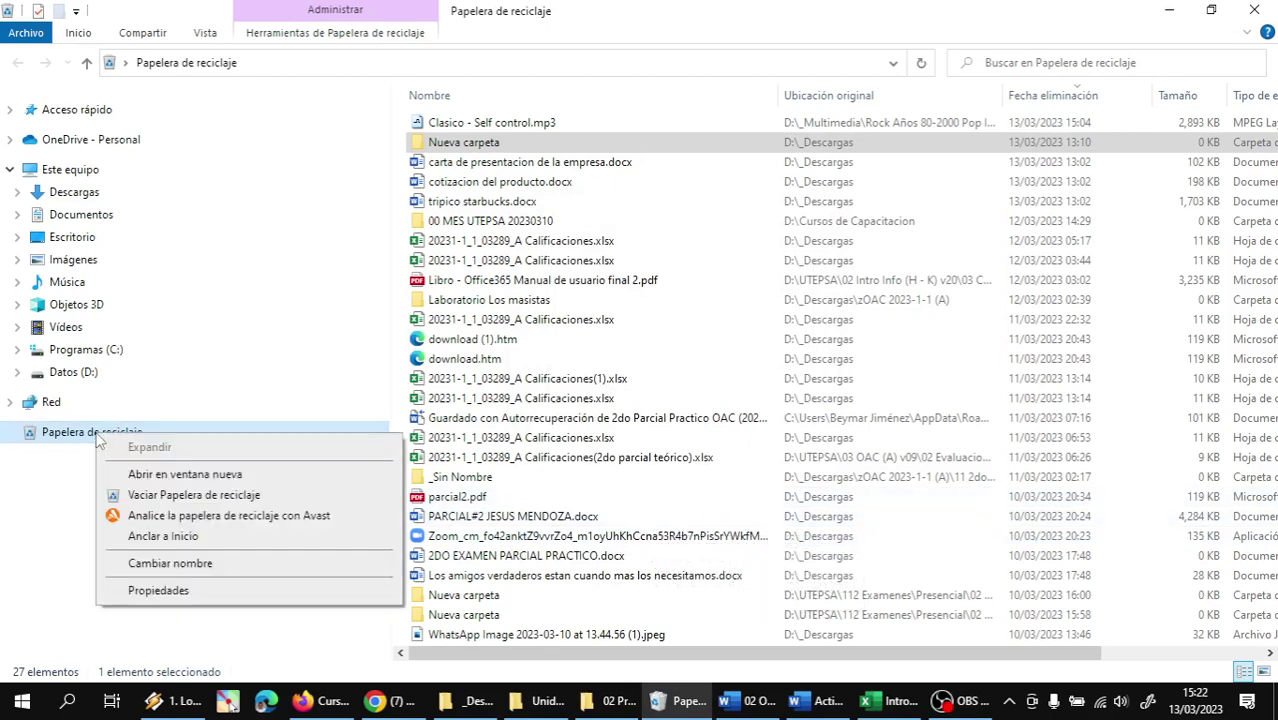
left_click(152, 596)
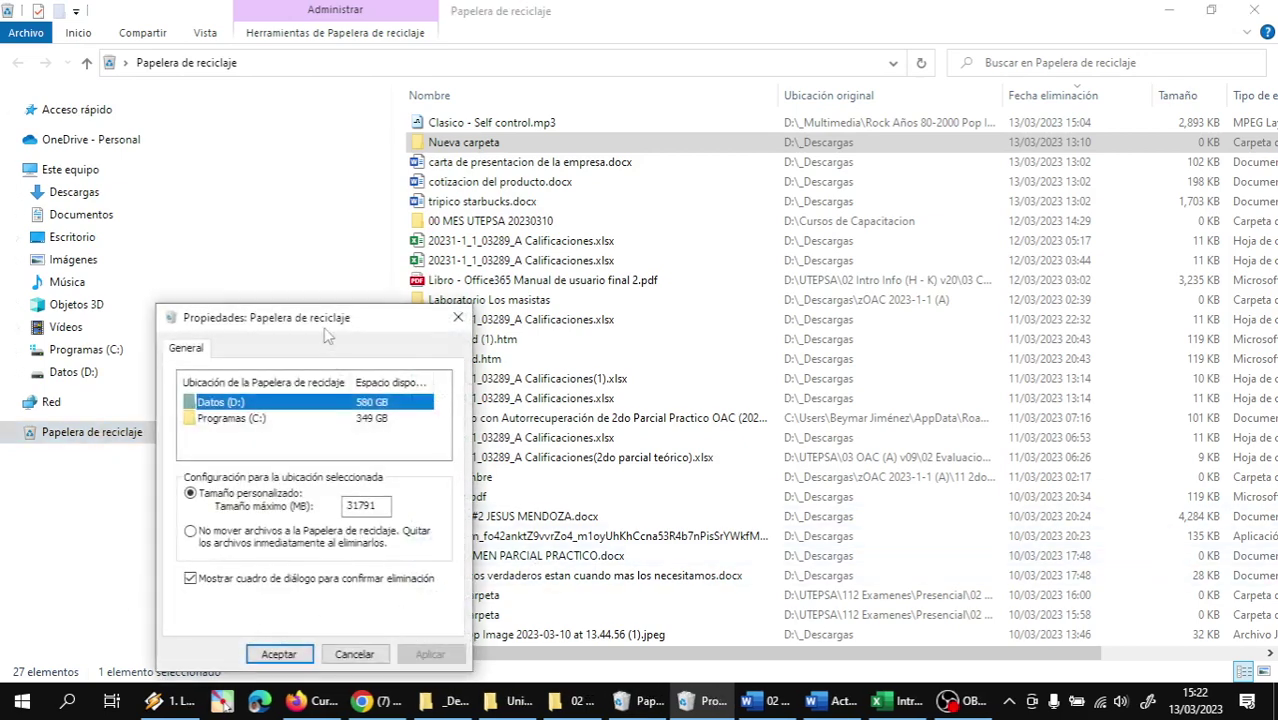
left_click_drag(321, 327, 711, 221)
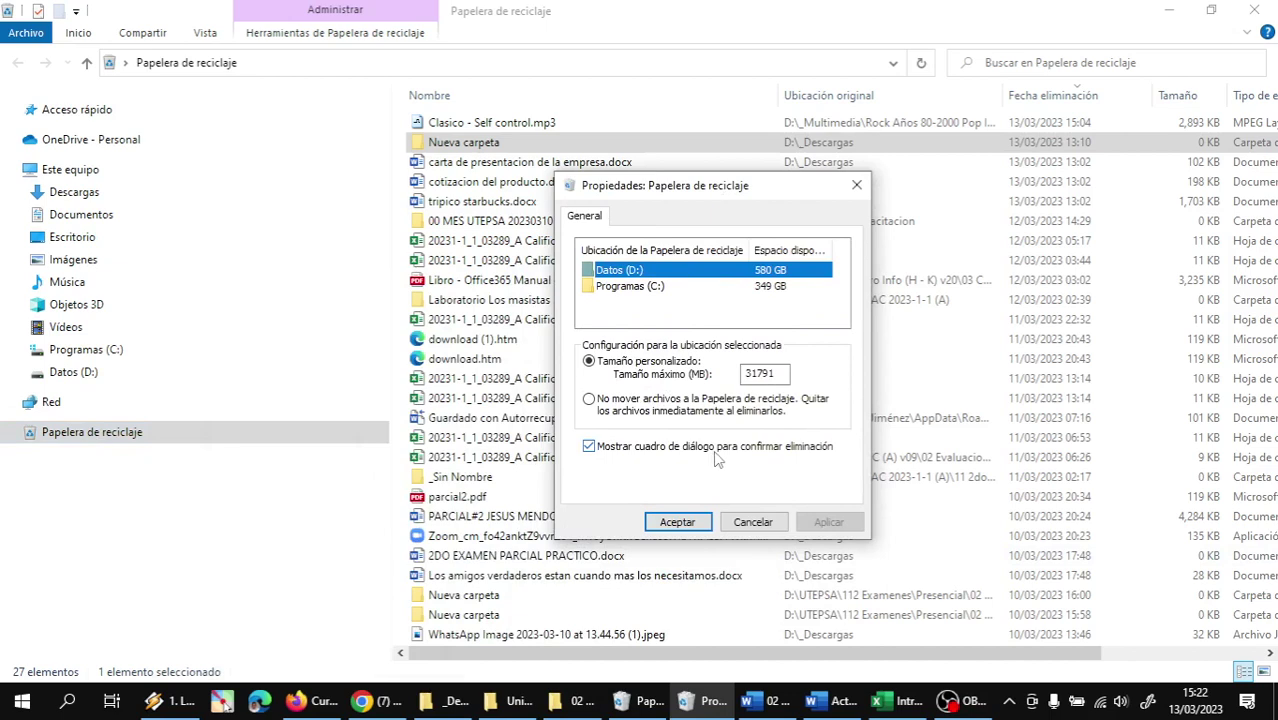
left_click(606, 287)
left_click(620, 272)
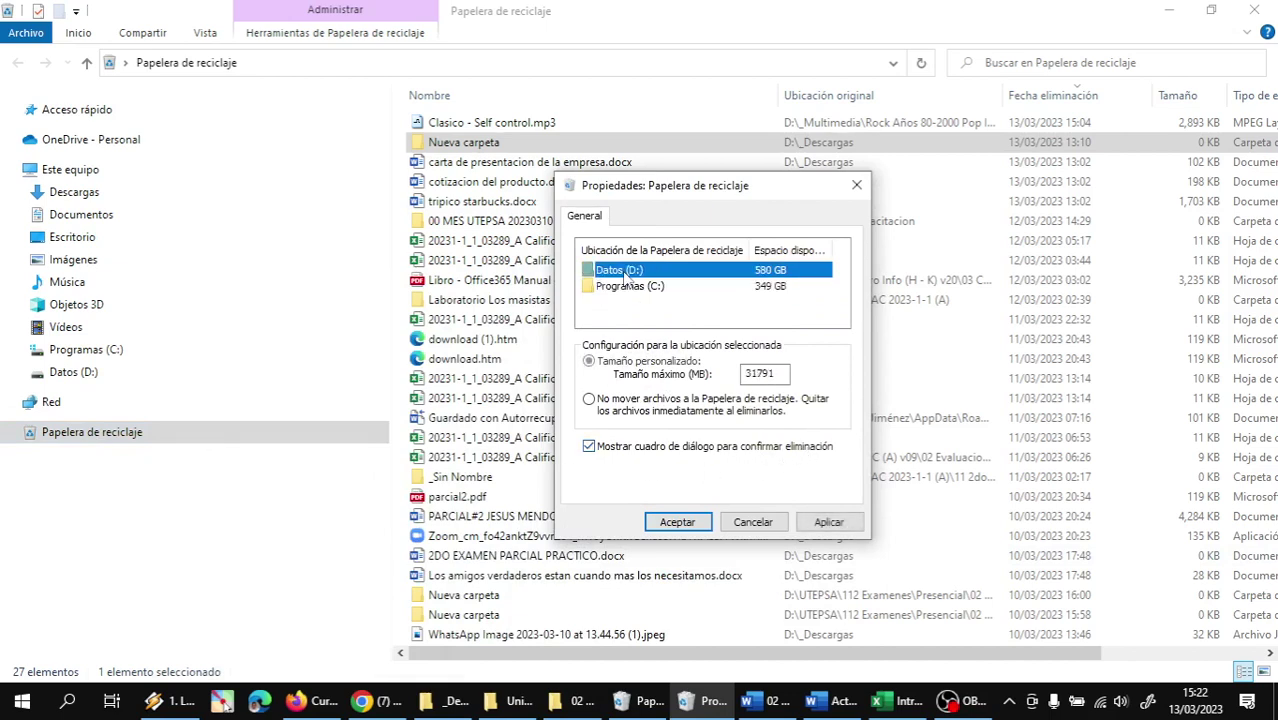
left_click(622, 290)
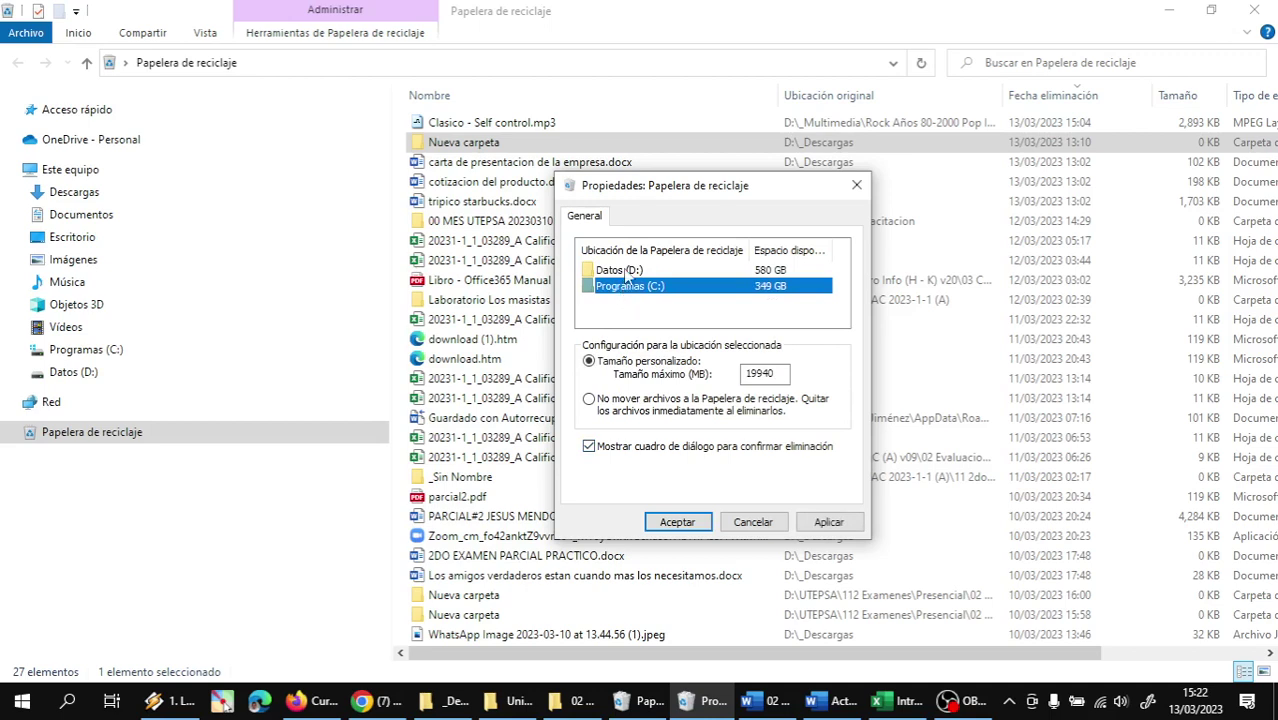
left_click(626, 272)
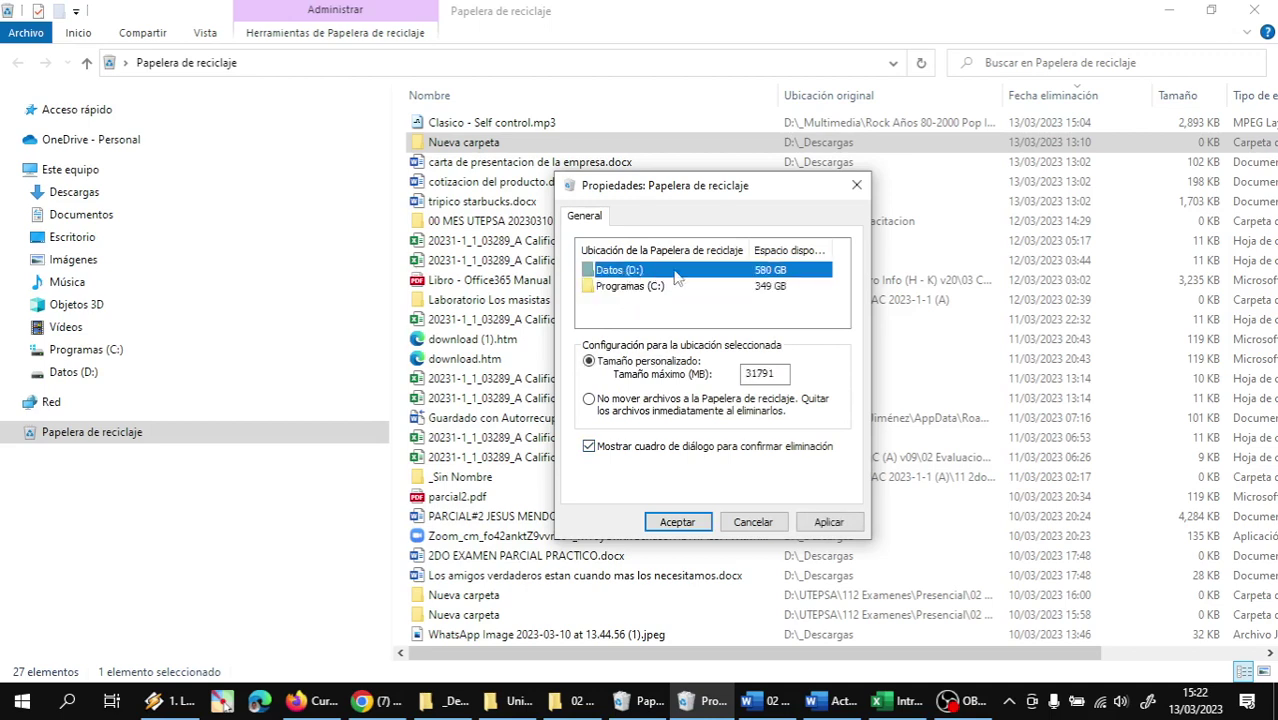
left_click(768, 290)
left_click(757, 276)
left_click(760, 284)
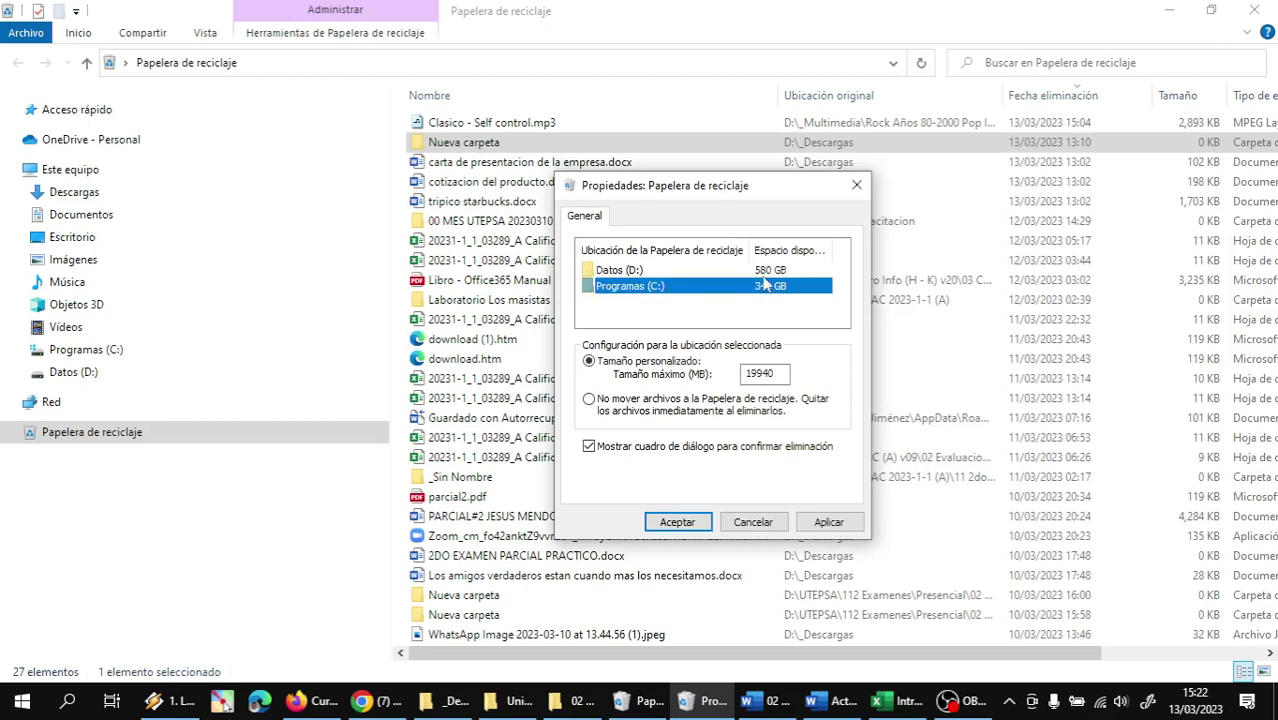
left_click(670, 271)
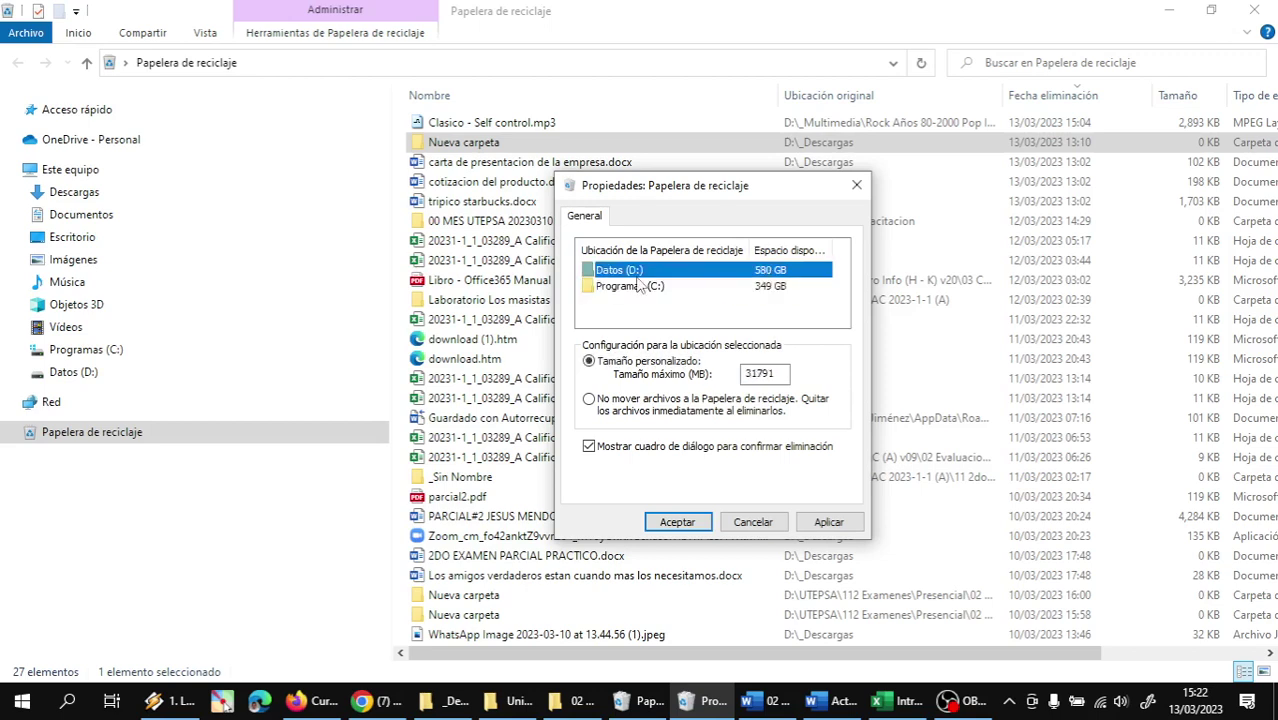
left_click(632, 287)
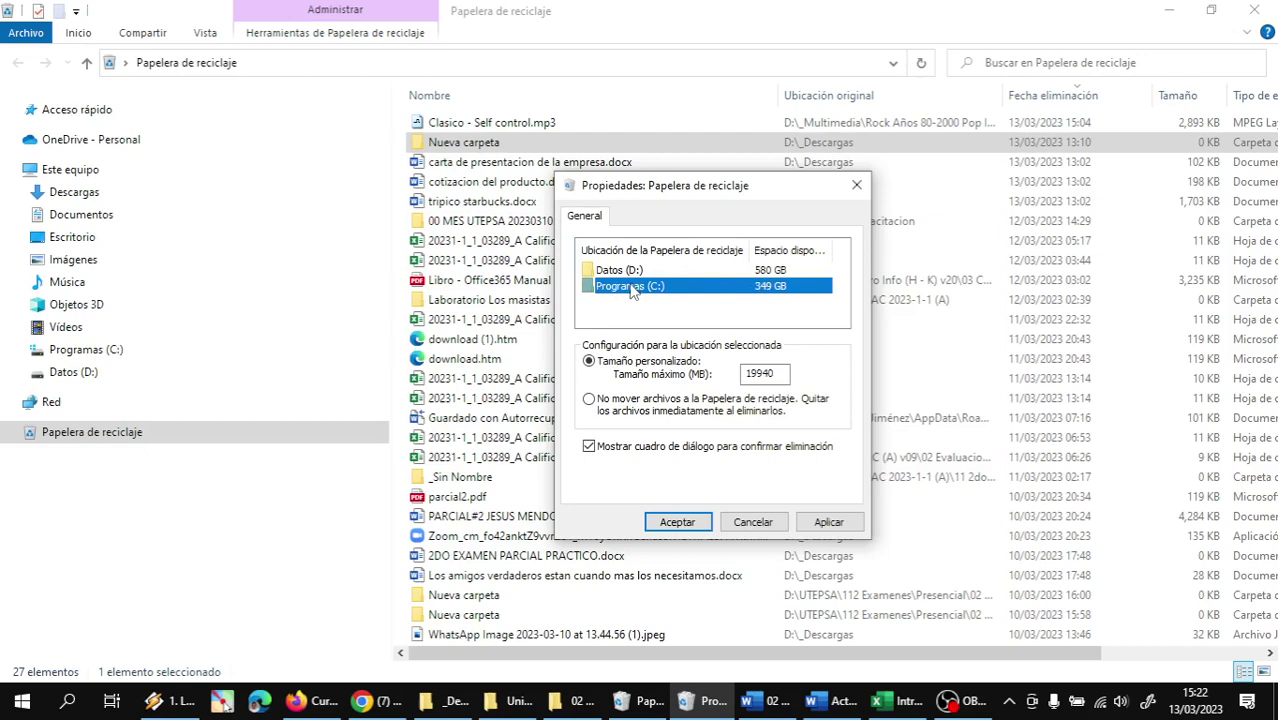
left_click(677, 522)
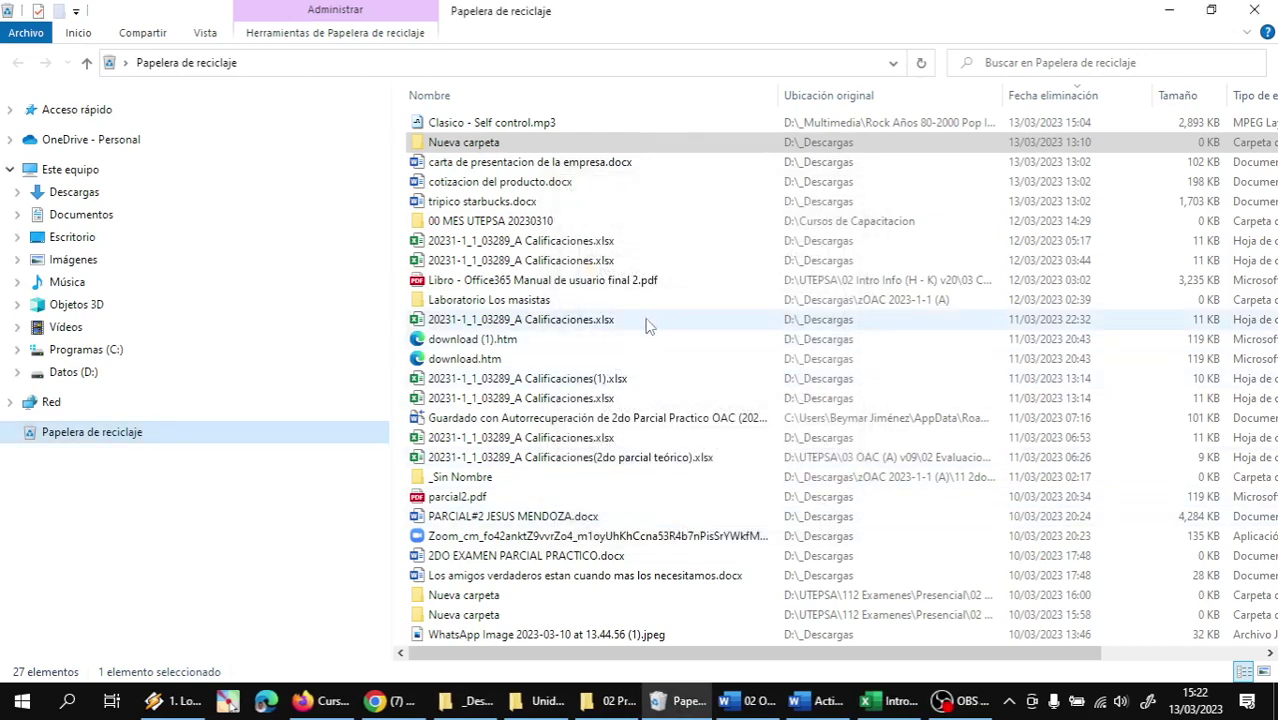
Empty the Papelera de reciclaje permanently and refresh its contents.
right_click(92, 442)
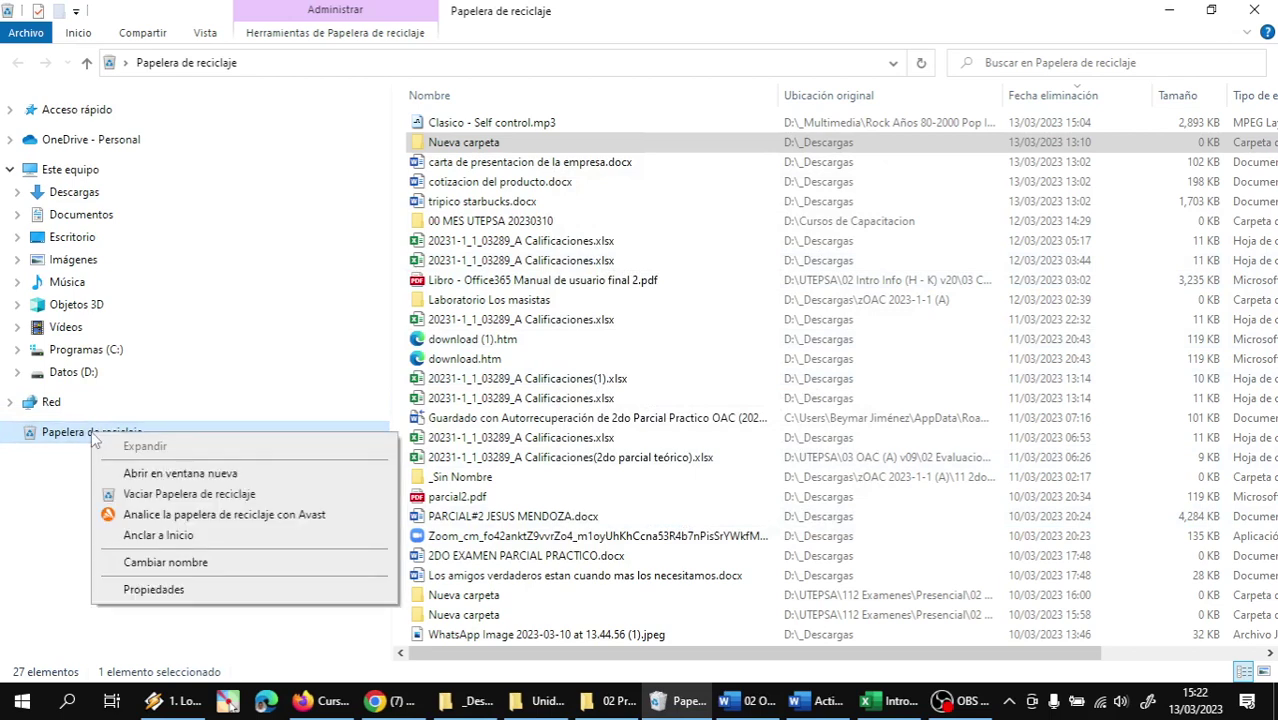
left_click(196, 500)
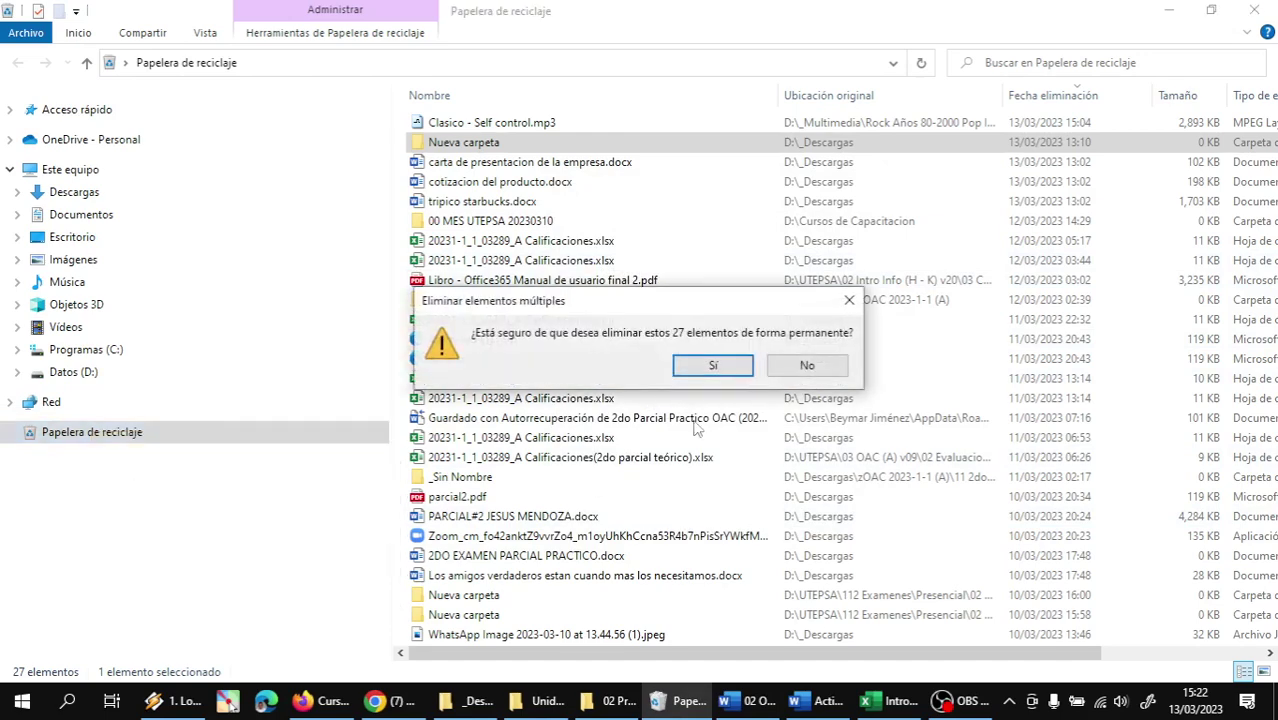
left_click(715, 374)
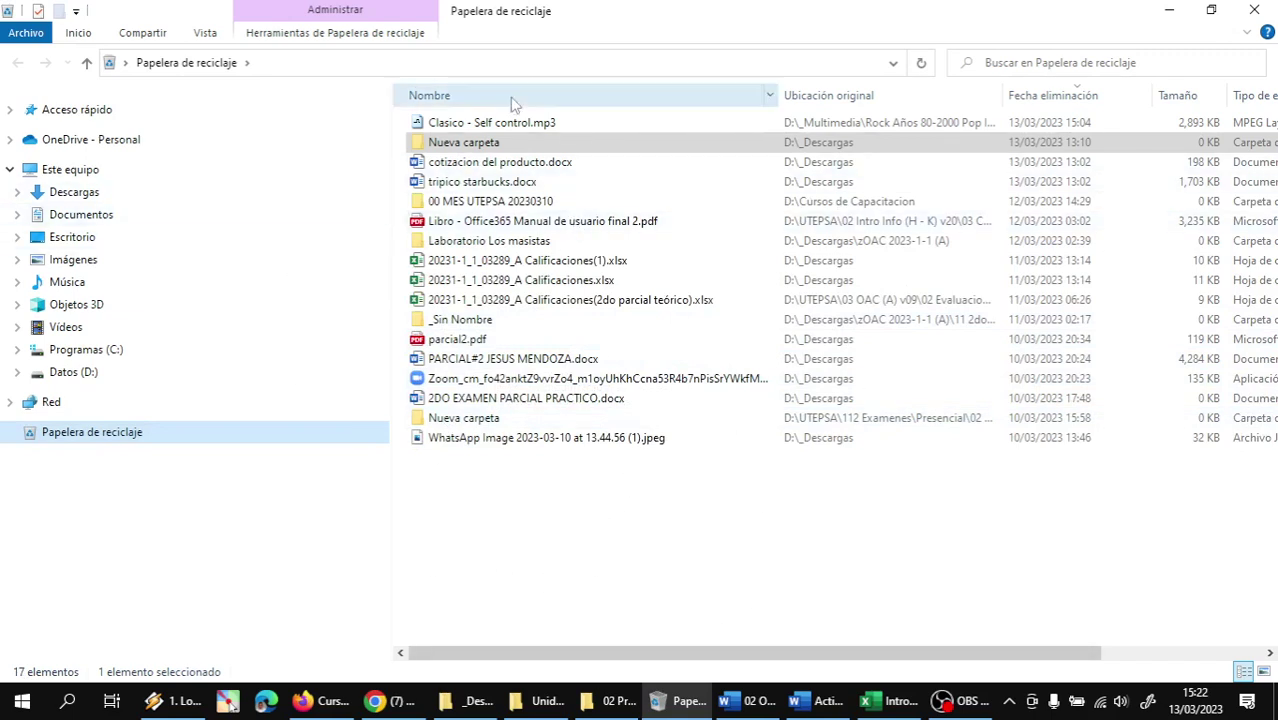
right_click(542, 531)
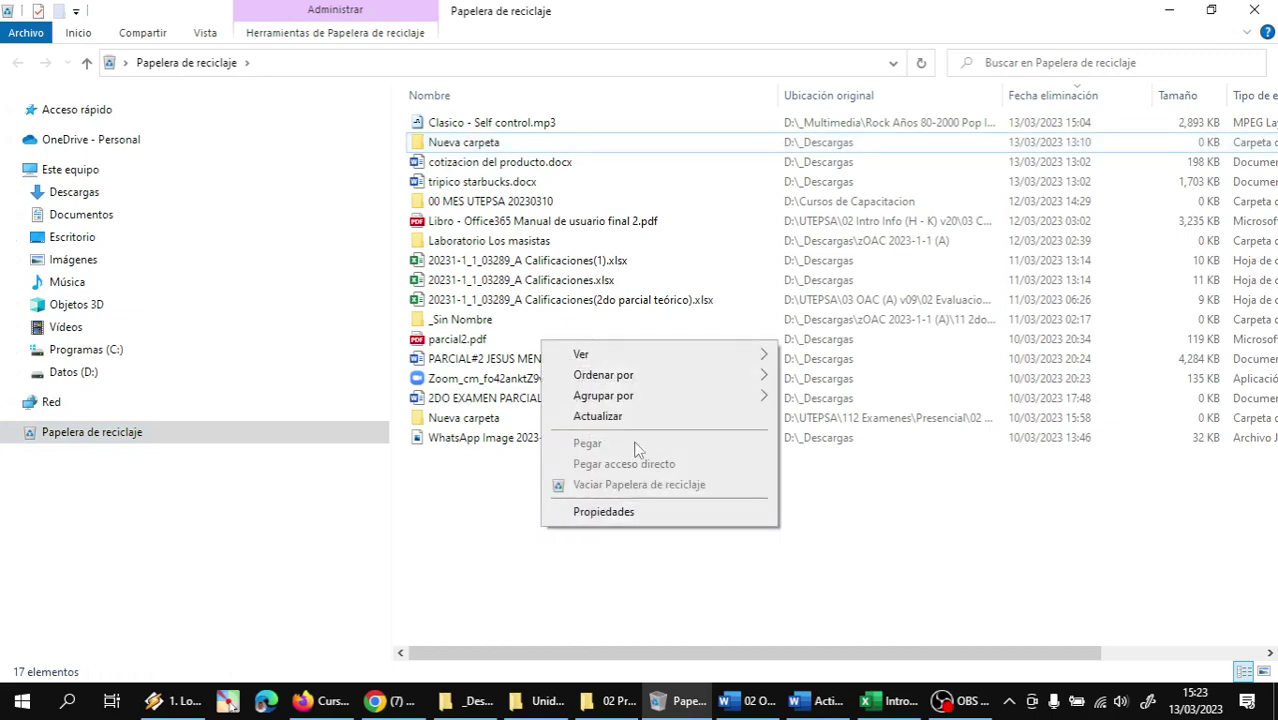
left_click(637, 419)
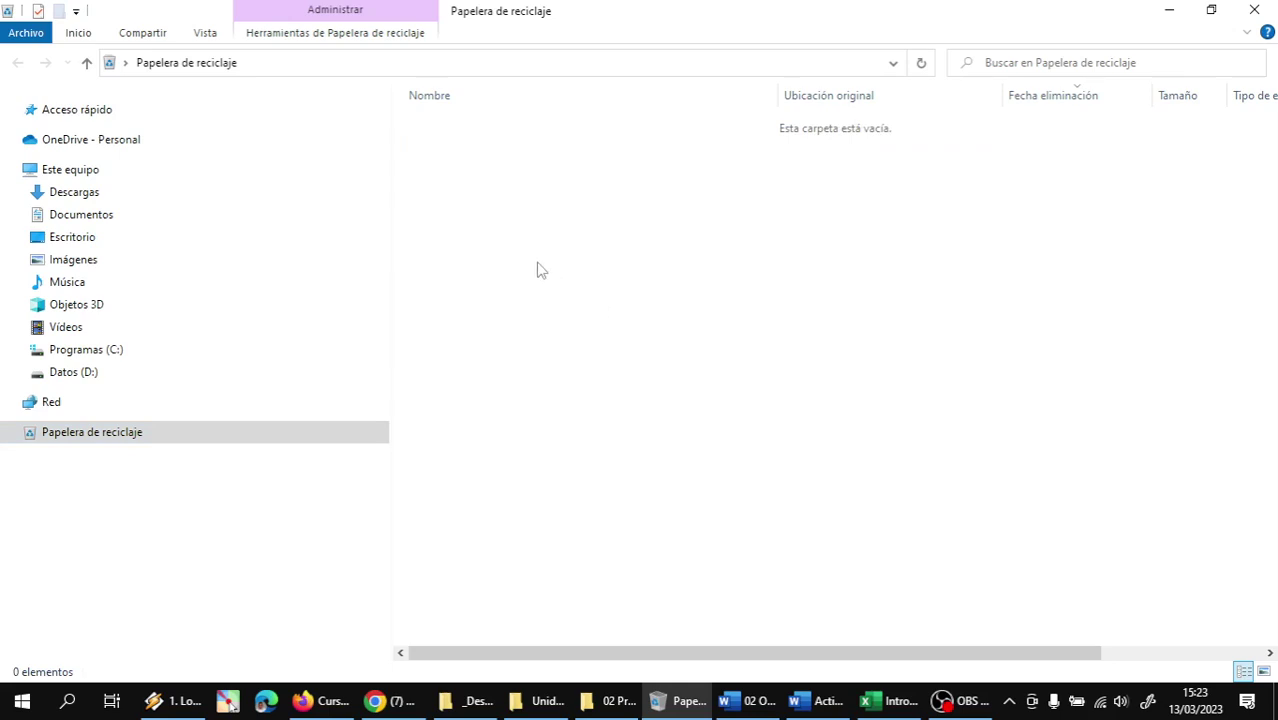
right_click(487, 254)
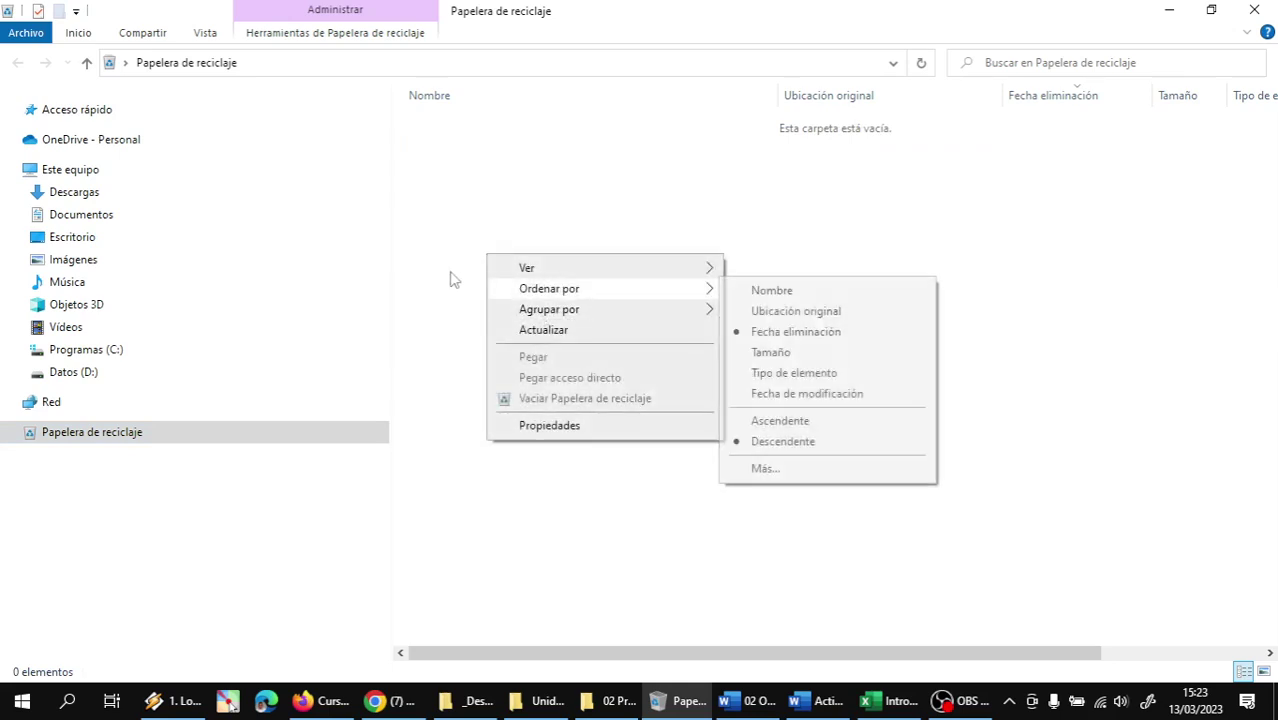
left_click(577, 561)
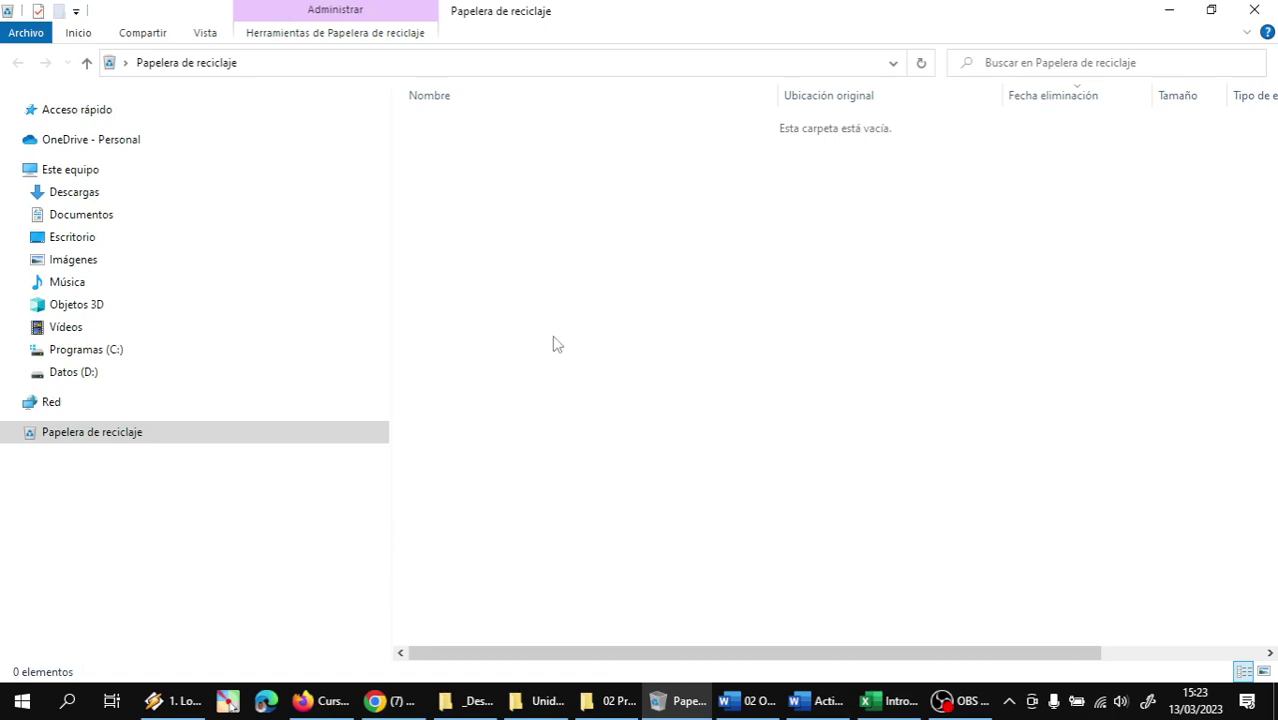
right_click(530, 268)
left_click(497, 294)
right_click(117, 431)
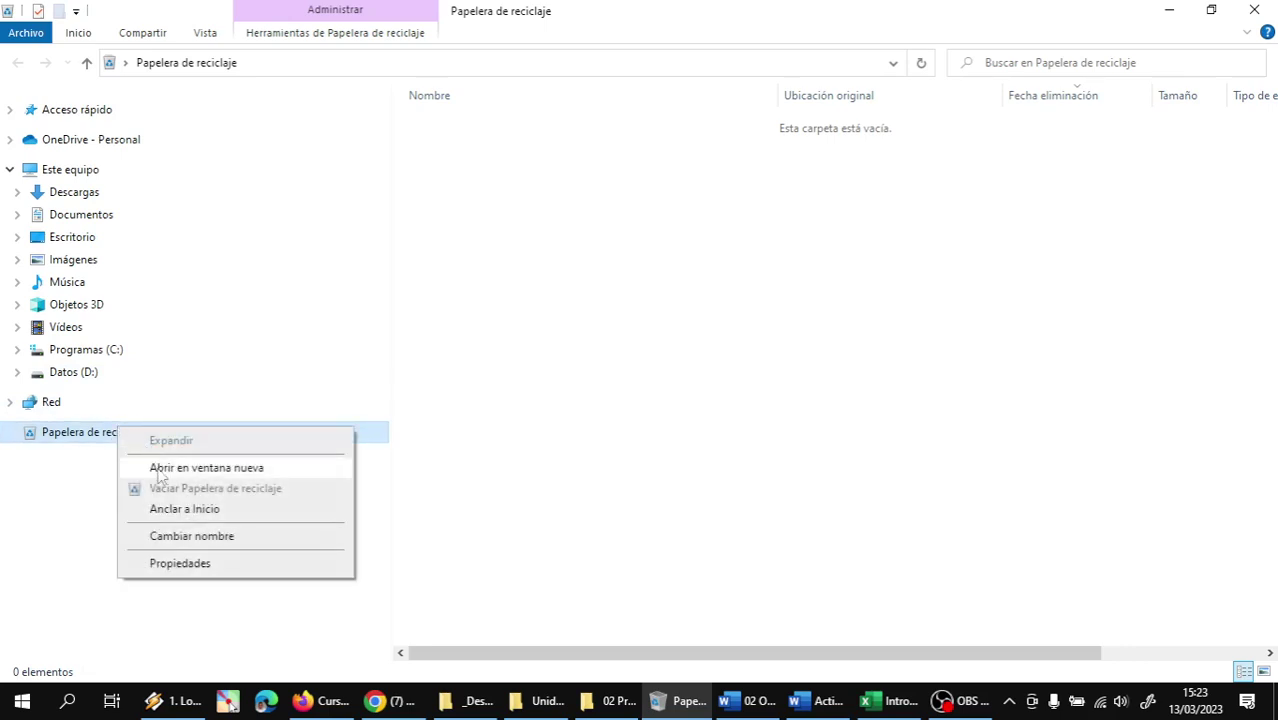
left_click(531, 436)
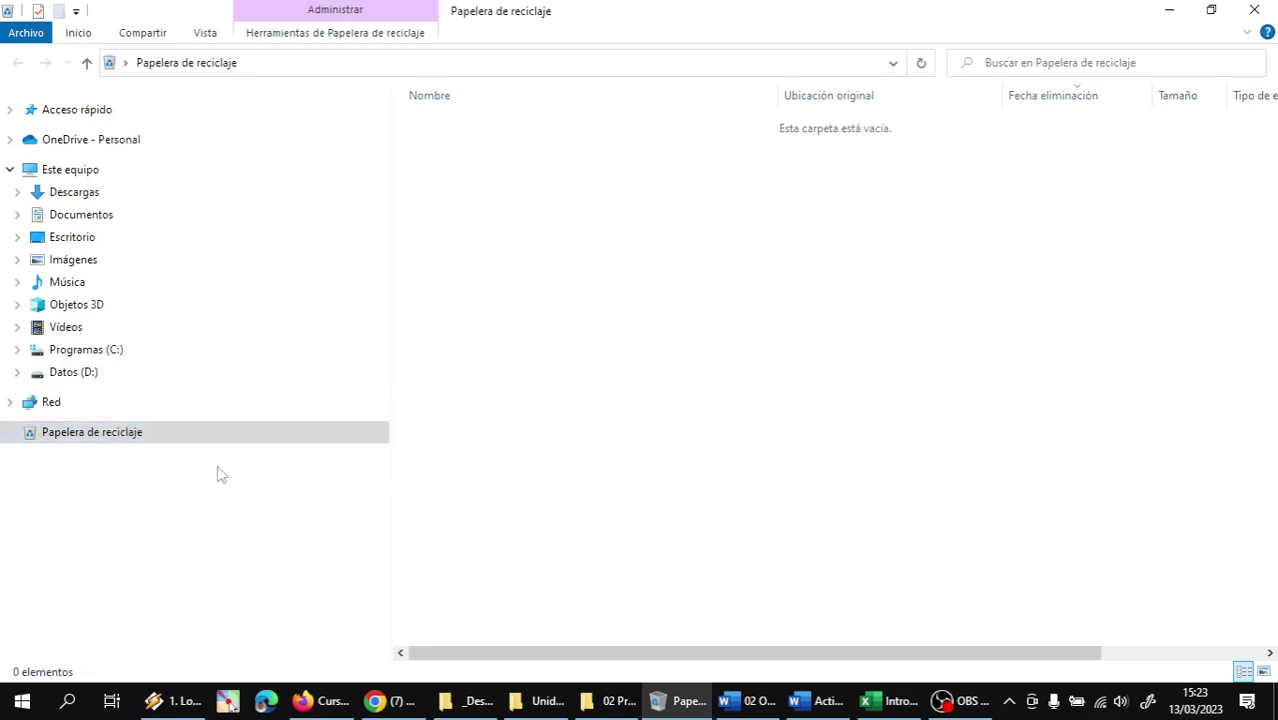
In 02 Prácticas de Windows, delete the Excel and PowerPoint activities, Elementos del escritorio de Windows.png, Elementos del escritorio del.png and Propiedades del equipo.png.
left_click(1256, 12)
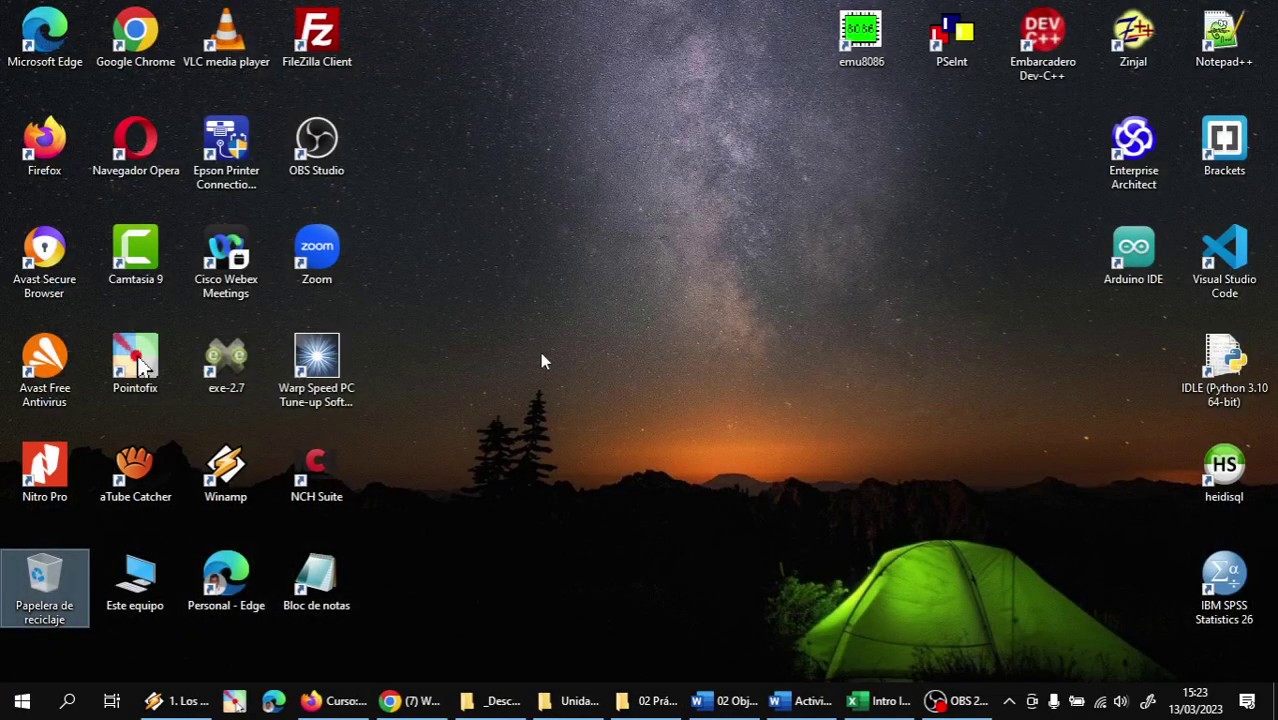
left_click(648, 700)
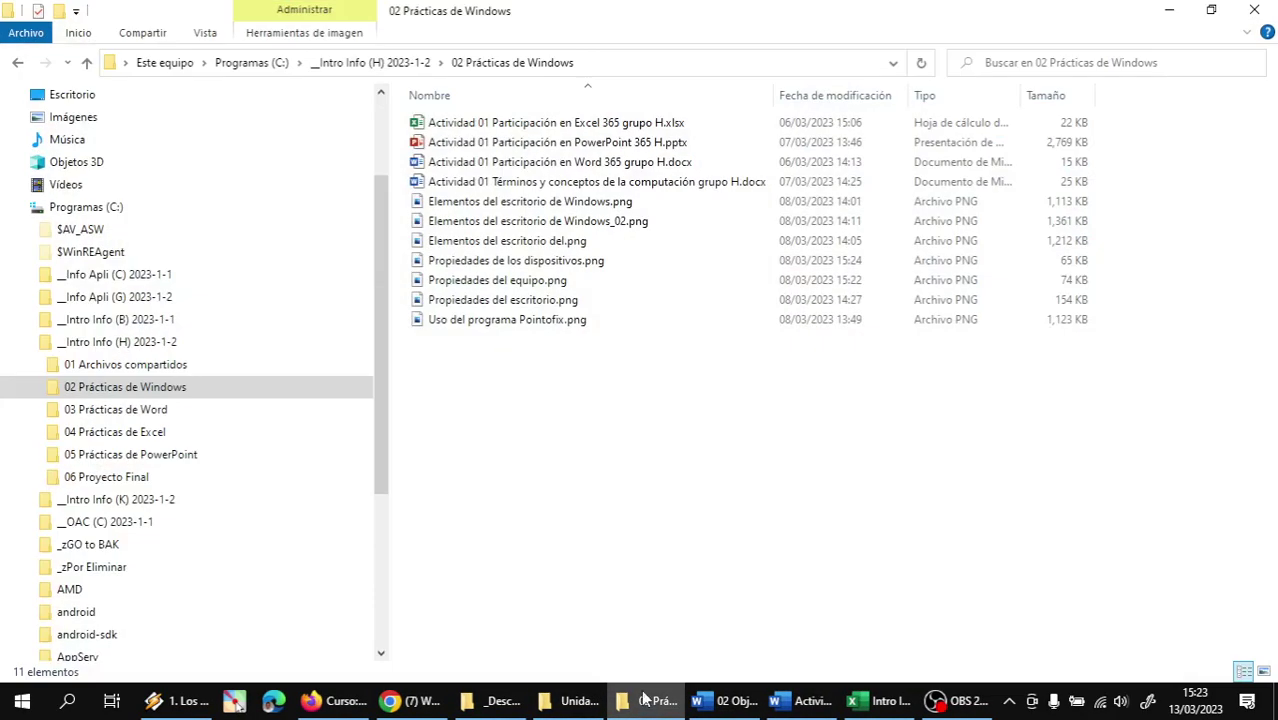
left_click(505, 128)
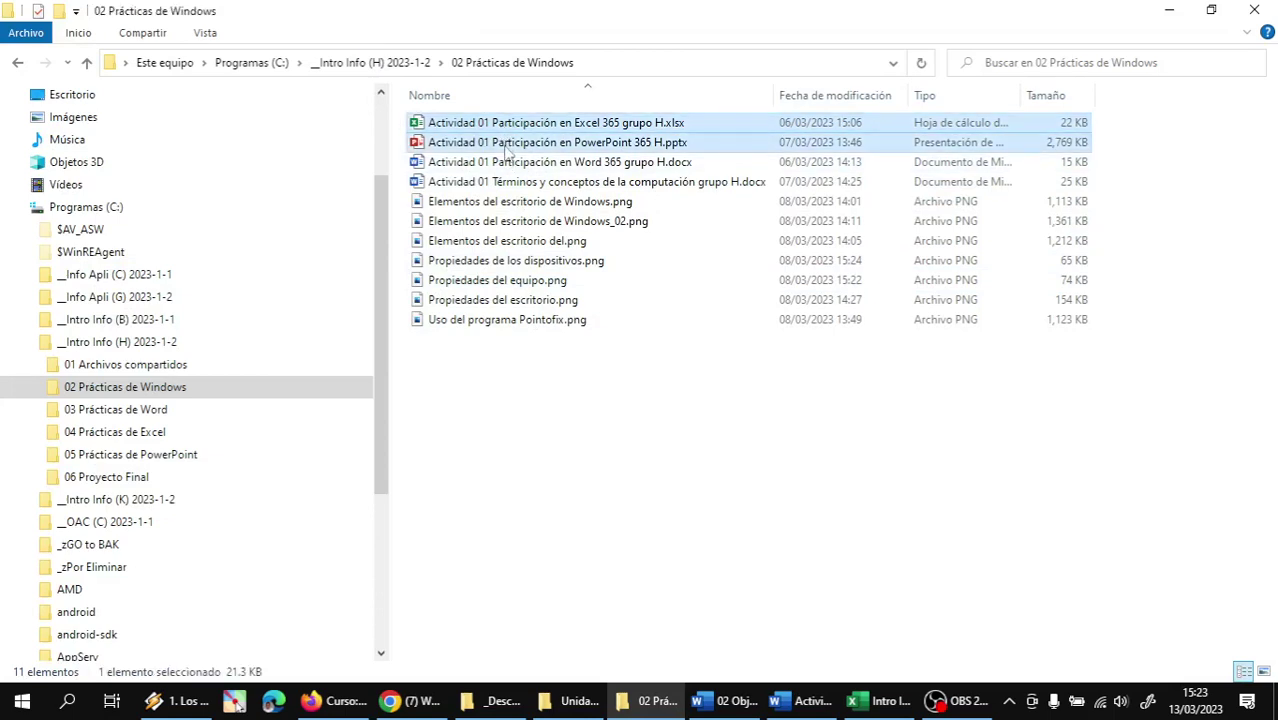
left_click(507, 146, "ctrl")
left_click(488, 205, "ctrl")
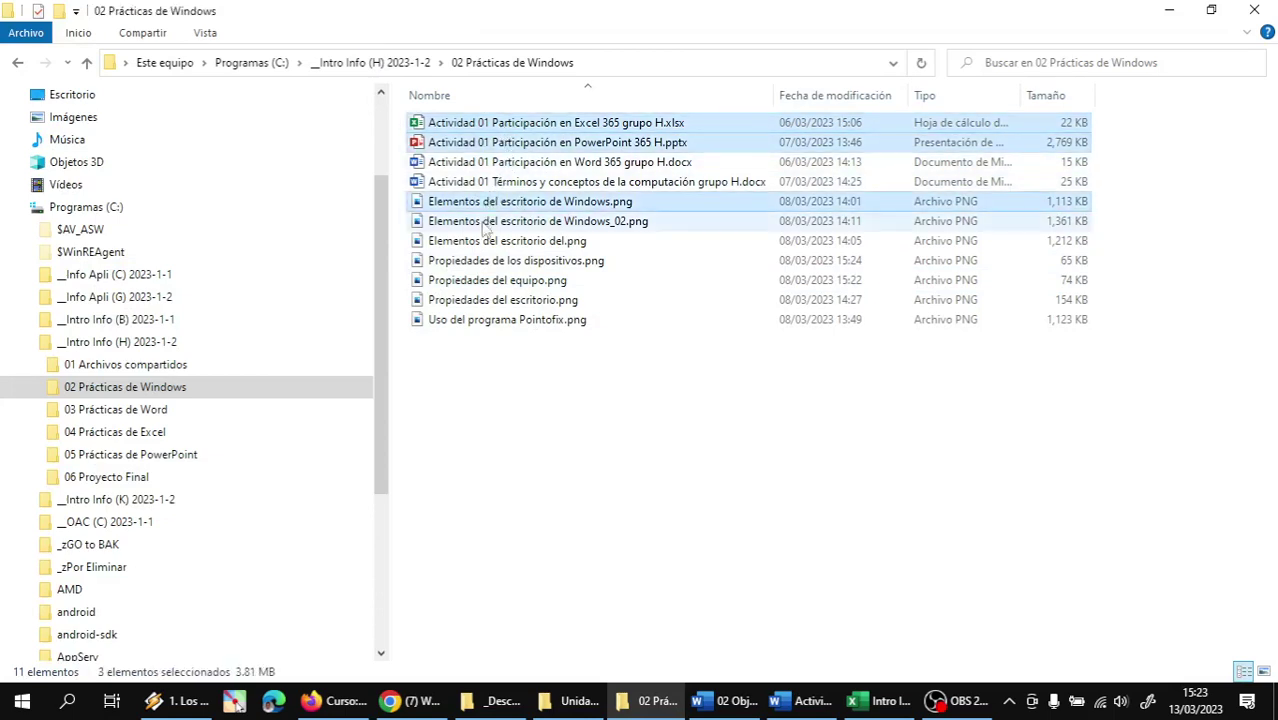
left_click(484, 242, "ctrl")
left_click(478, 283, "ctrl")
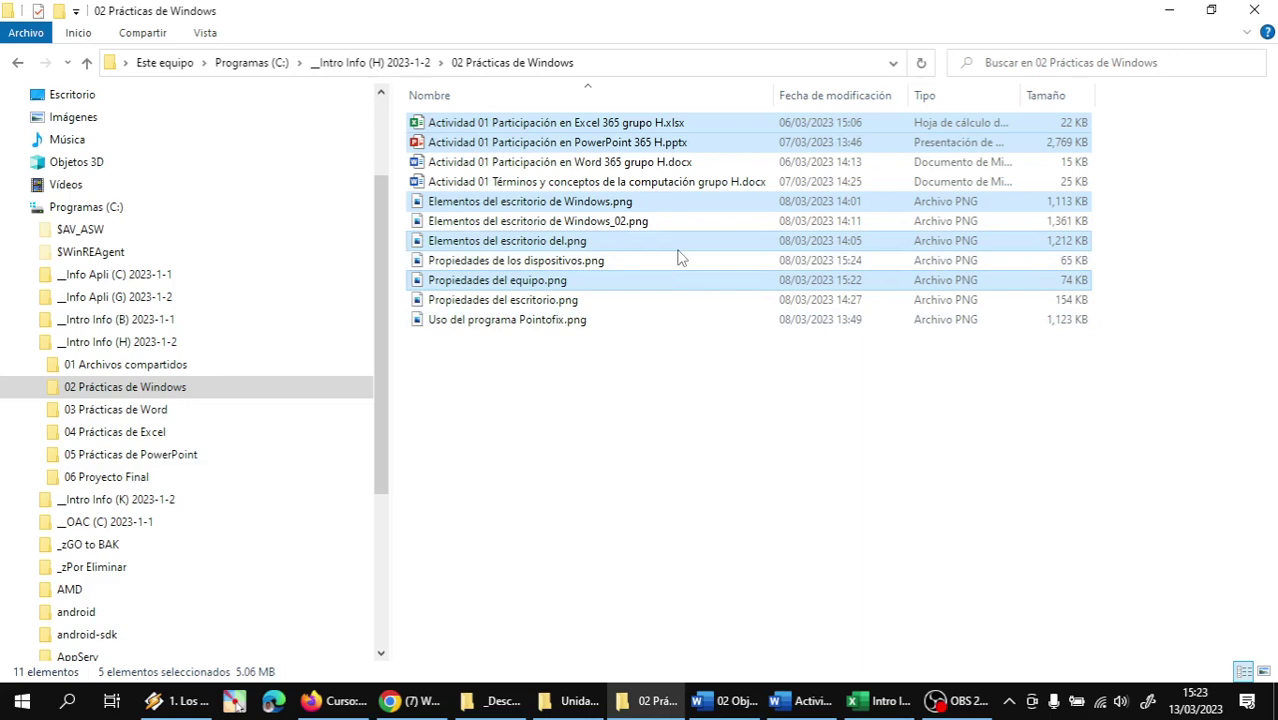
right_click(682, 147)
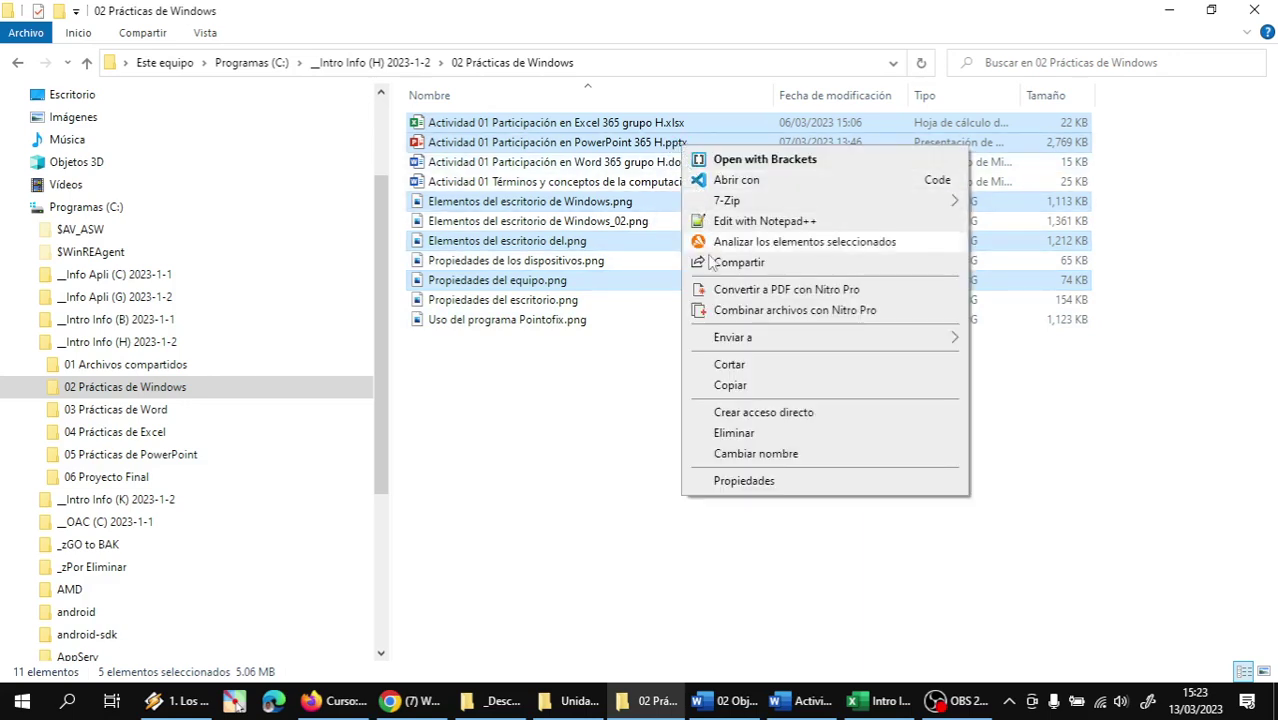
left_click(735, 433)
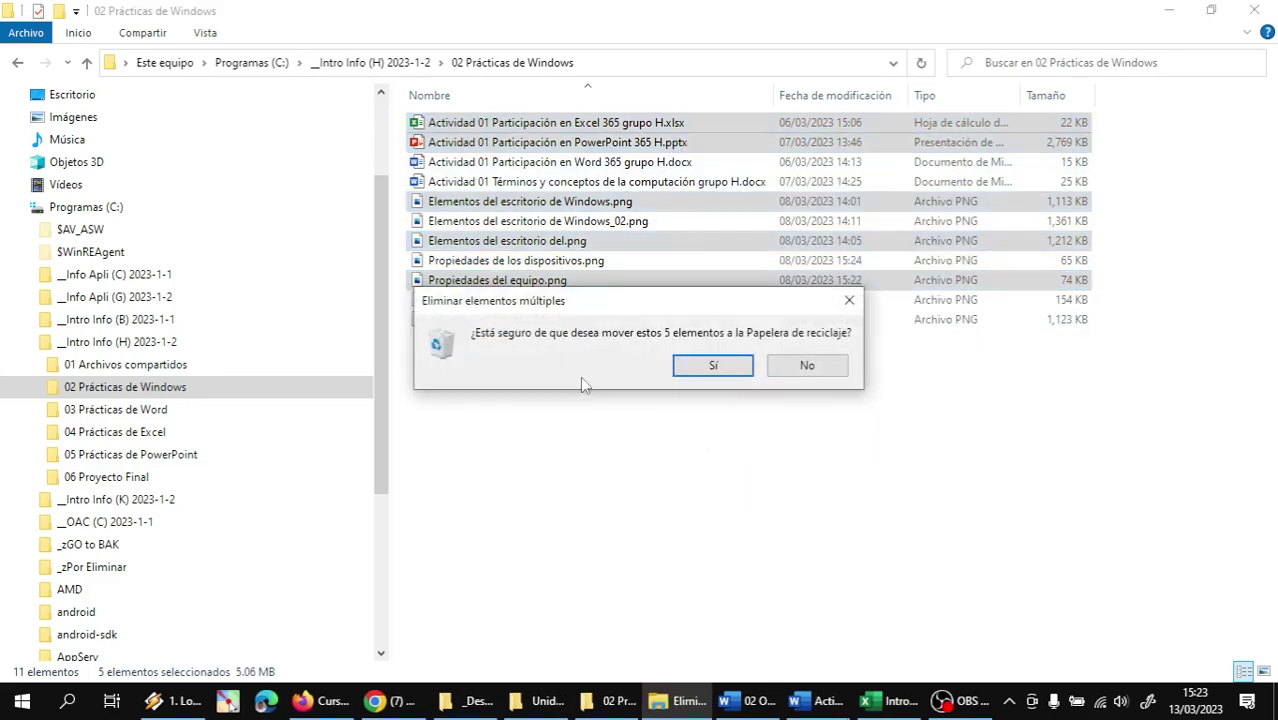
left_click(712, 365)
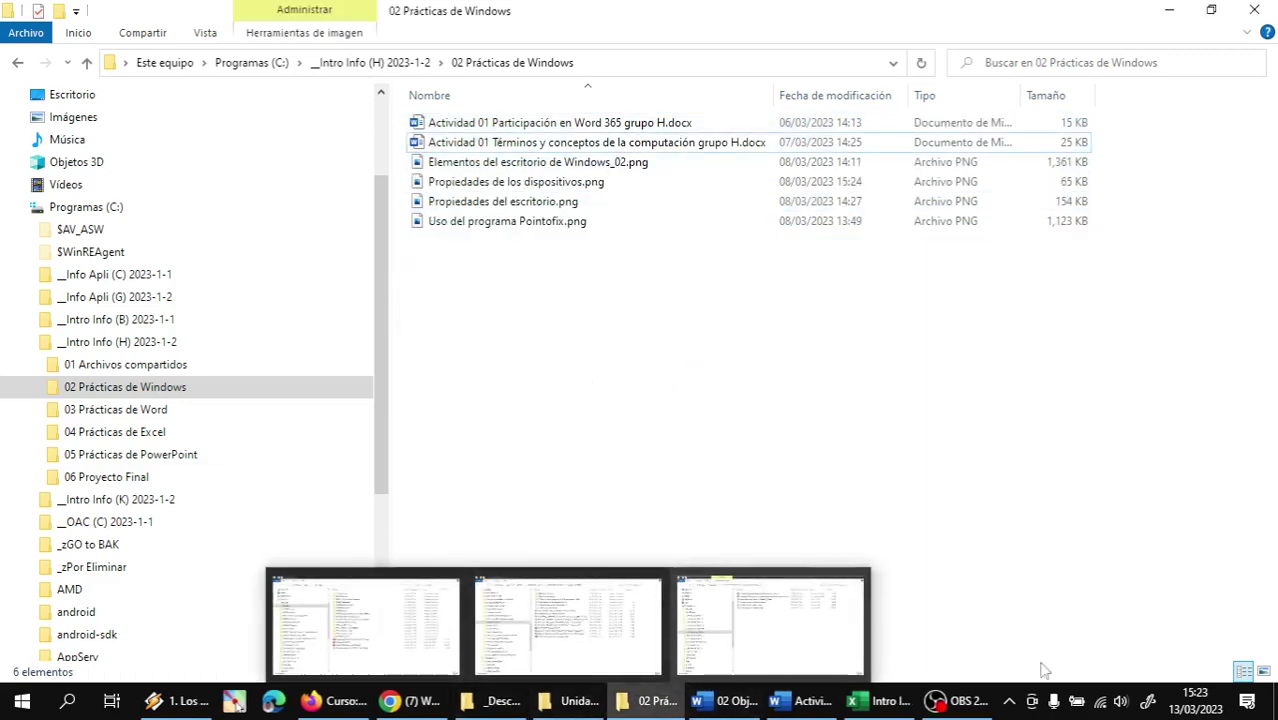
Return to the desktop and open the Papelera de reciclaje to view the files just deleted from 02 Prácticas de Windows.
key("super+d")
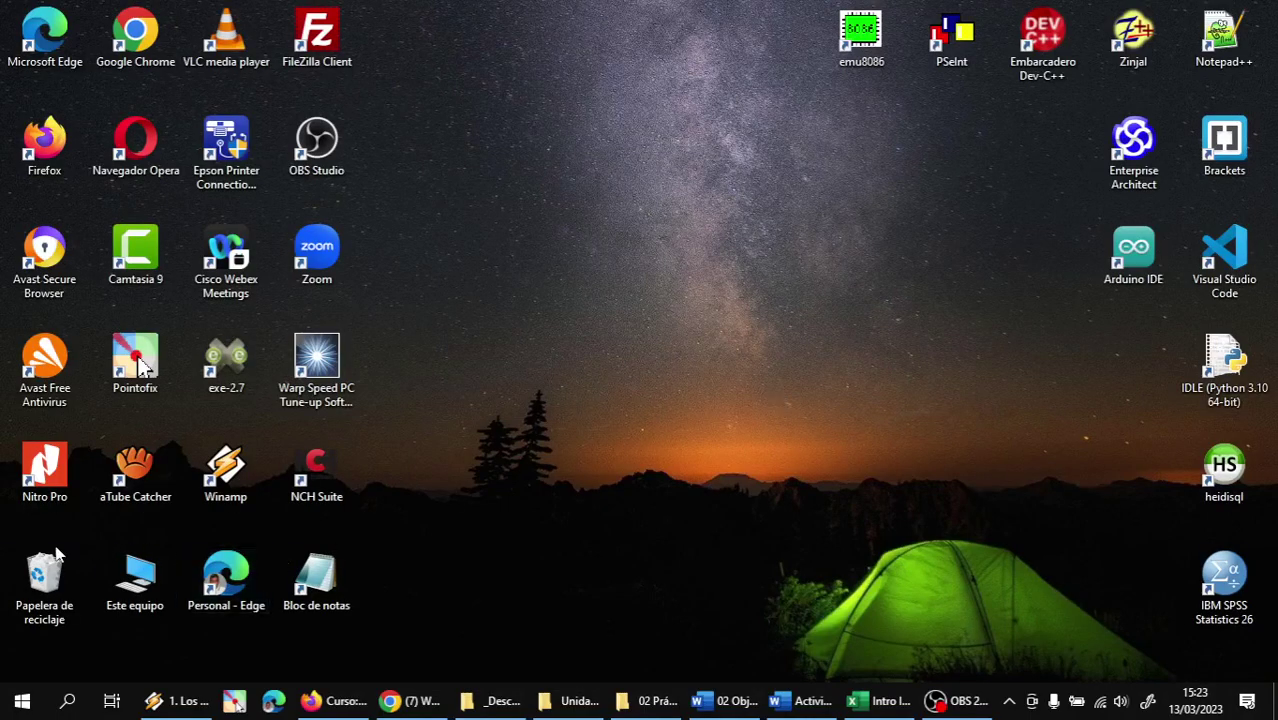
double_click(45, 575)
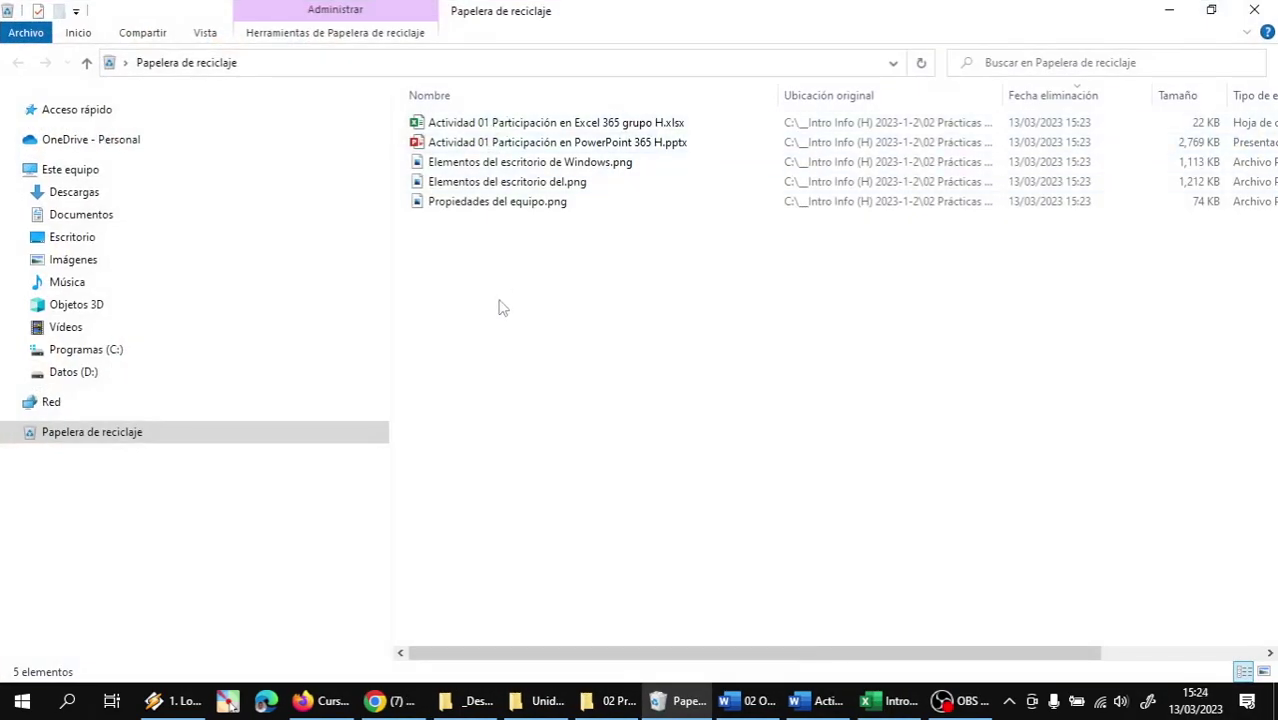
Restore Actividad 01 Participación en Excel 365 grupo H.xlsx from the Papelera de reciclaje and locate it in 02 Prácticas de Windows.
left_click(612, 702)
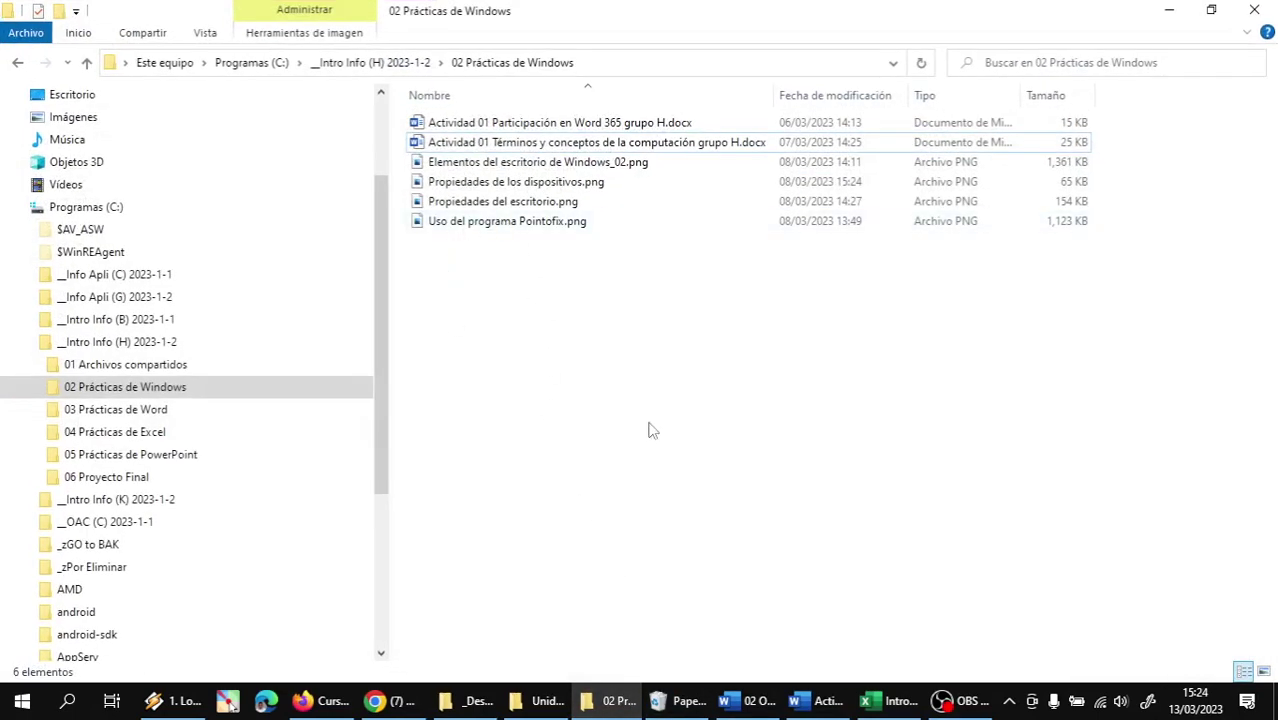
left_click(698, 704)
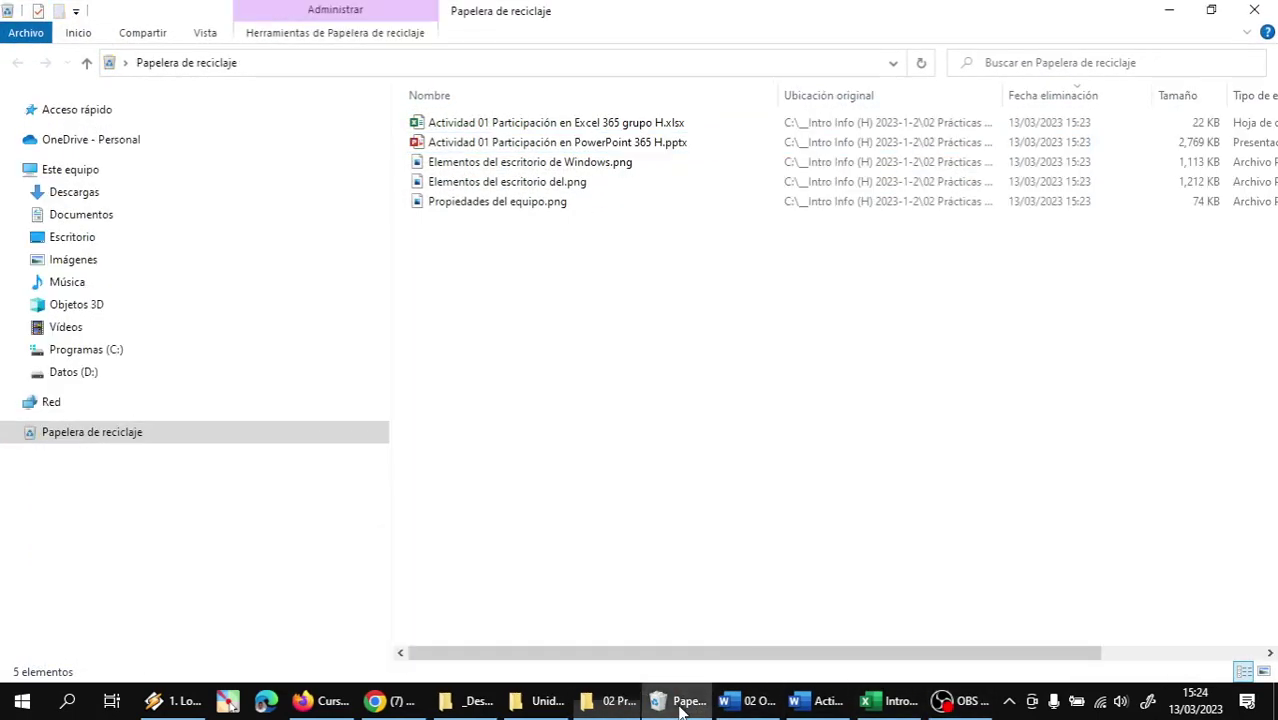
right_click(470, 125)
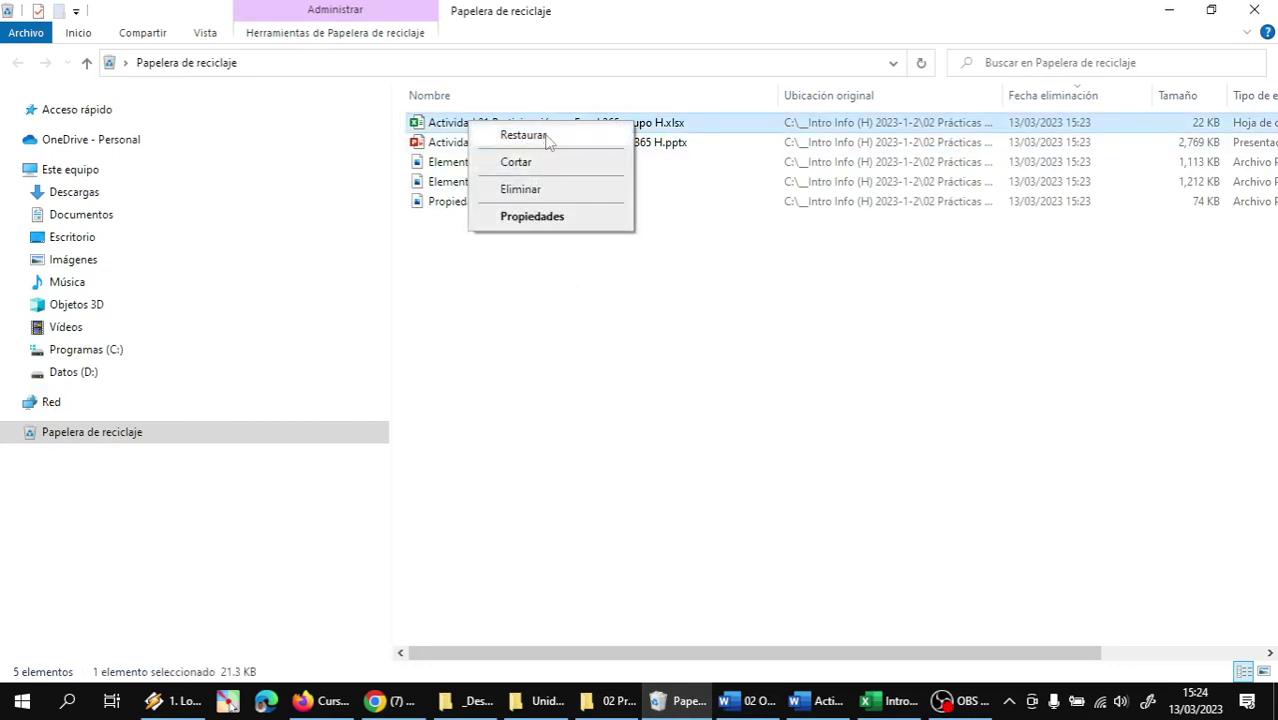
left_click(523, 135)
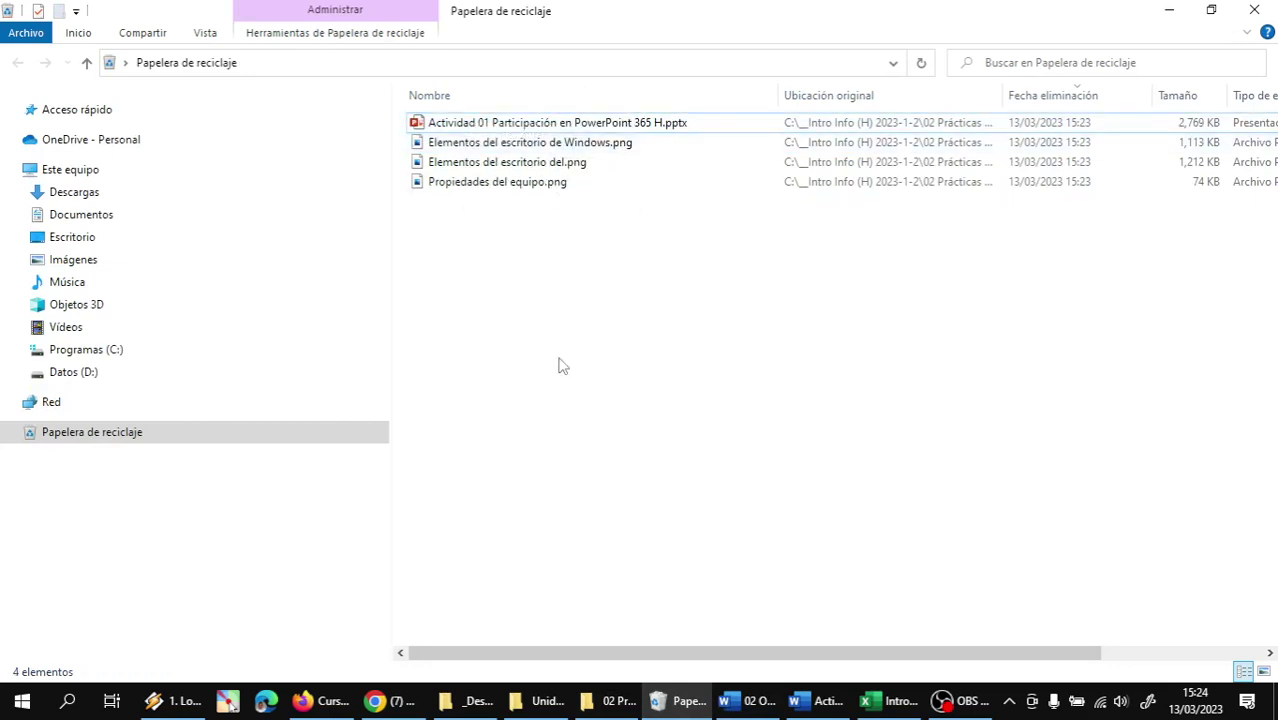
mouse_move(616, 705)
left_click(616, 630)
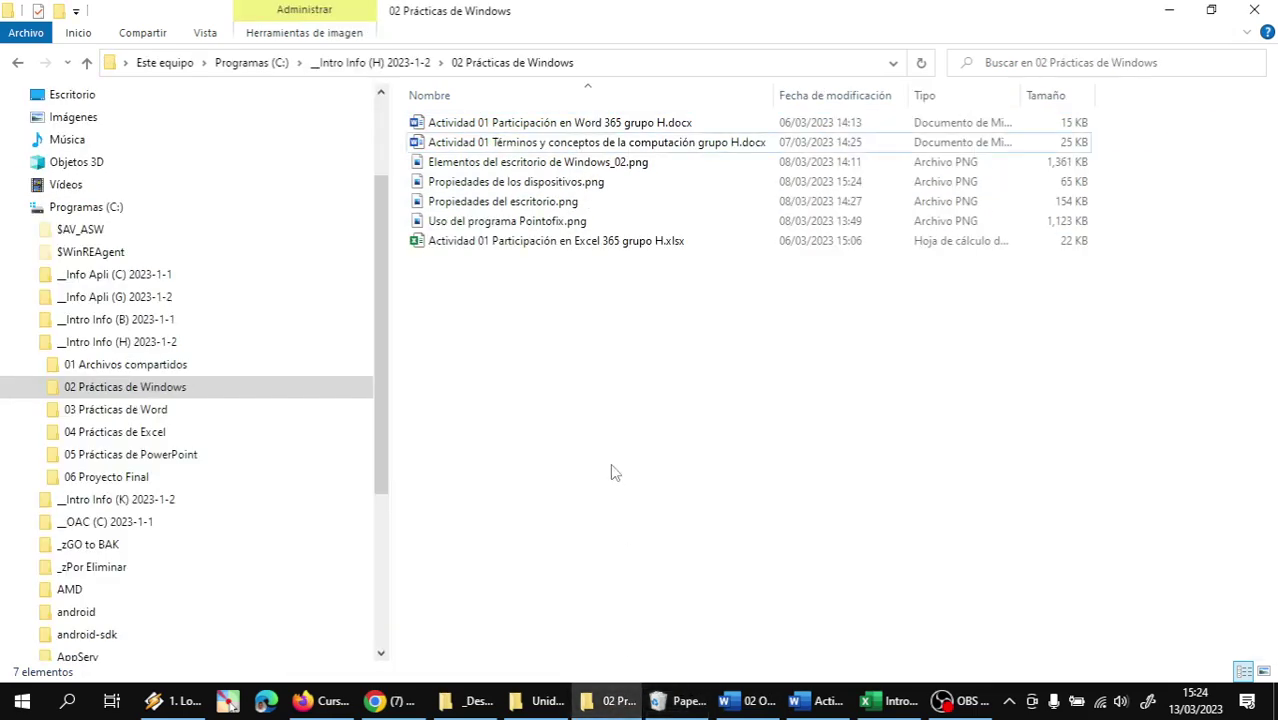
left_click(488, 248)
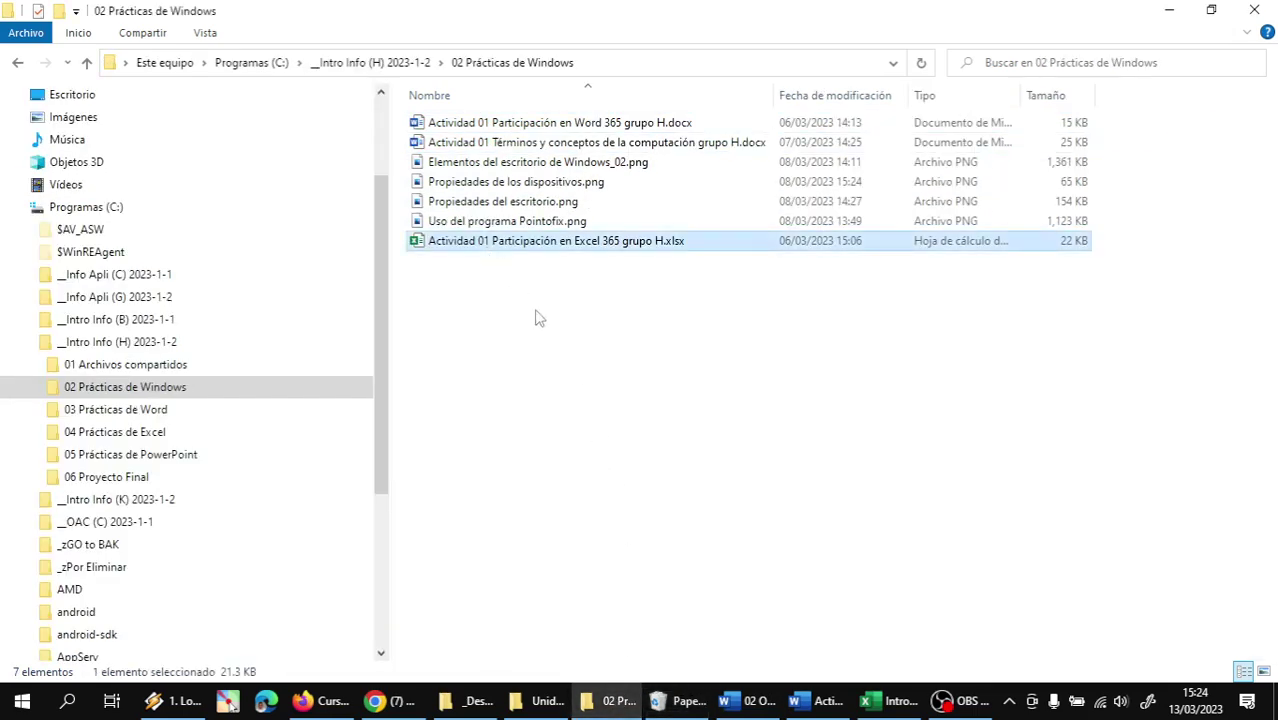
Restore Actividad 01 Participación en PowerPoint 365 H.pptx from the Papelera de reciclaje and locate it in 02 Prácticas de Windows.
left_click(662, 702)
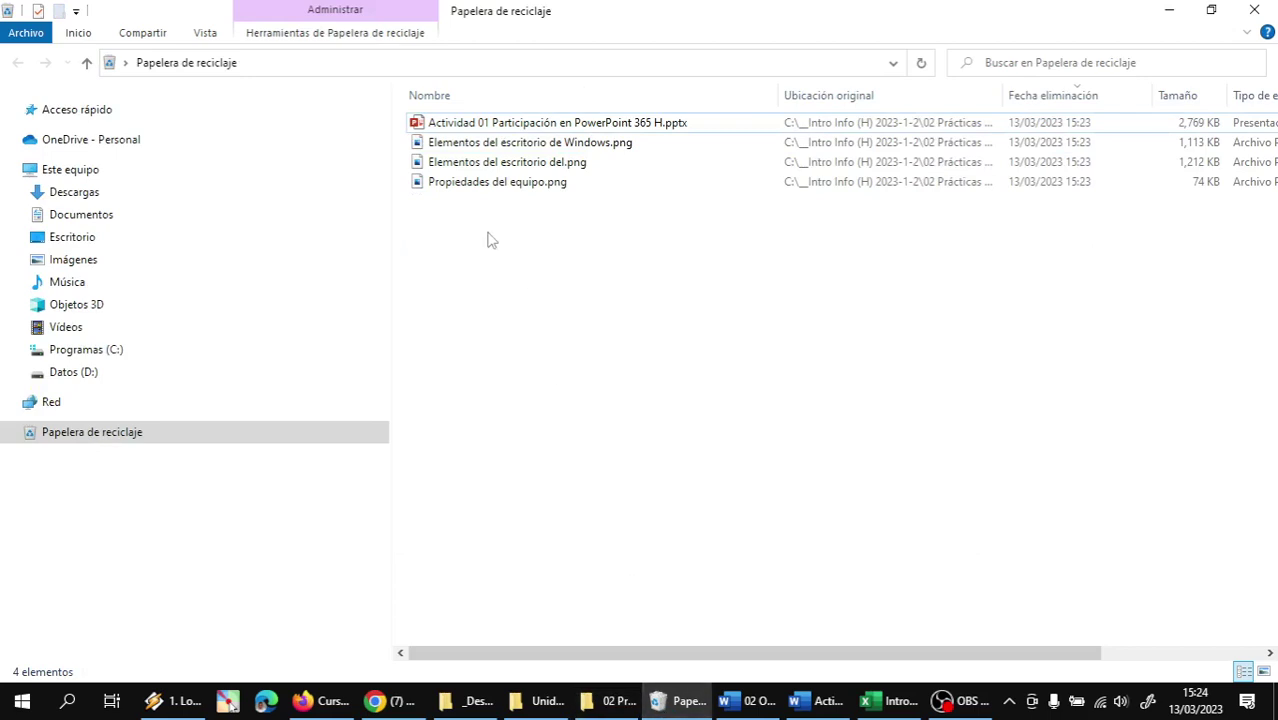
right_click(481, 128)
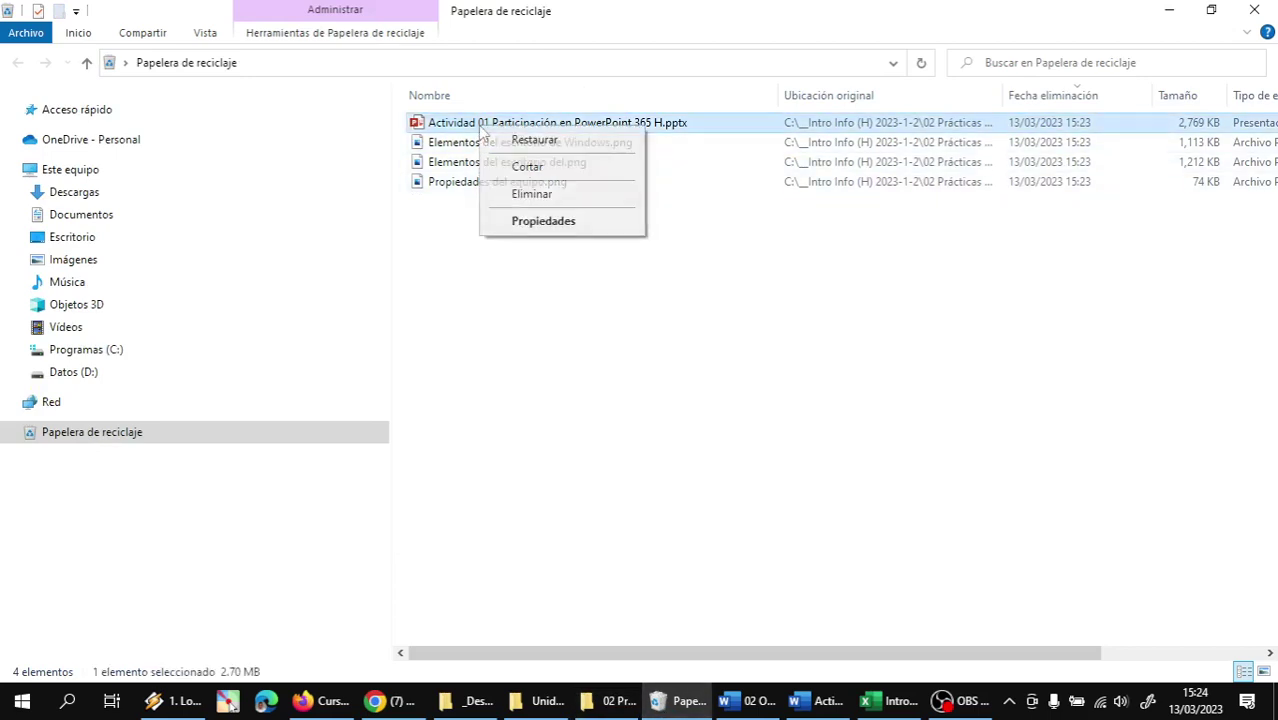
left_click(556, 145)
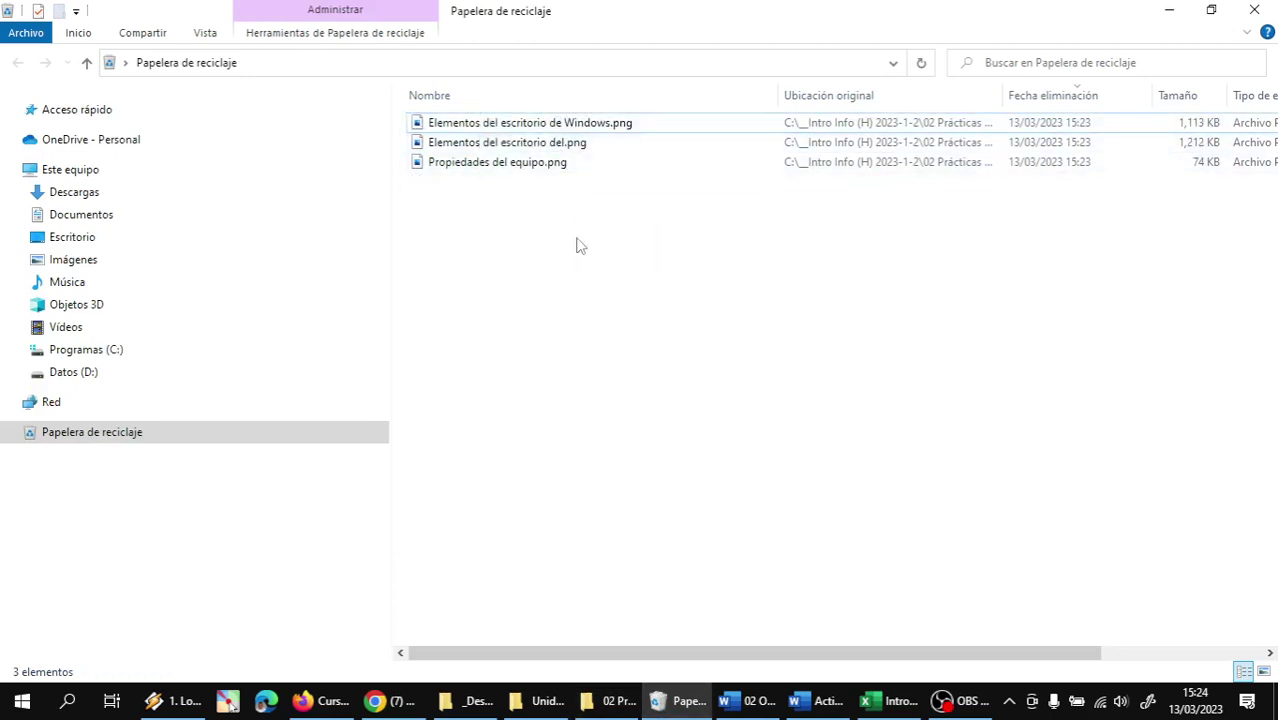
left_click(618, 703)
left_click(505, 261)
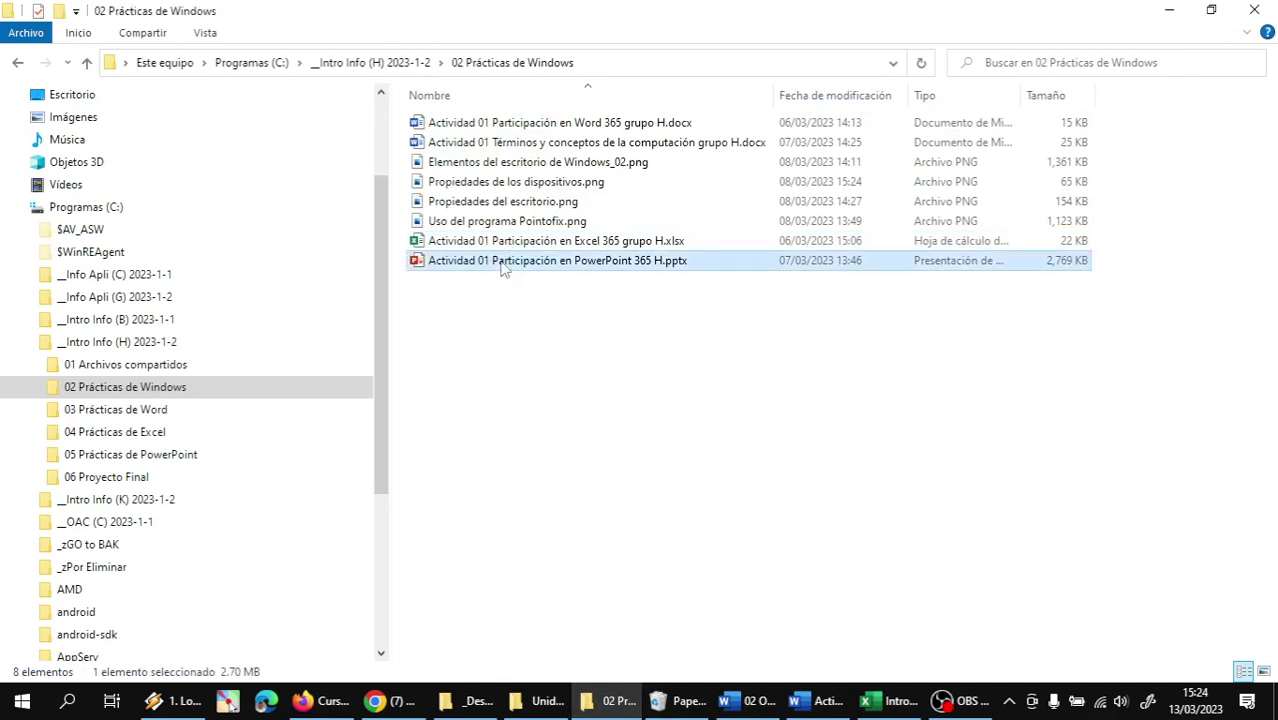
Restore the three remaining PNG images in the Papelera de reciclaje to their original location together.
left_click(686, 700)
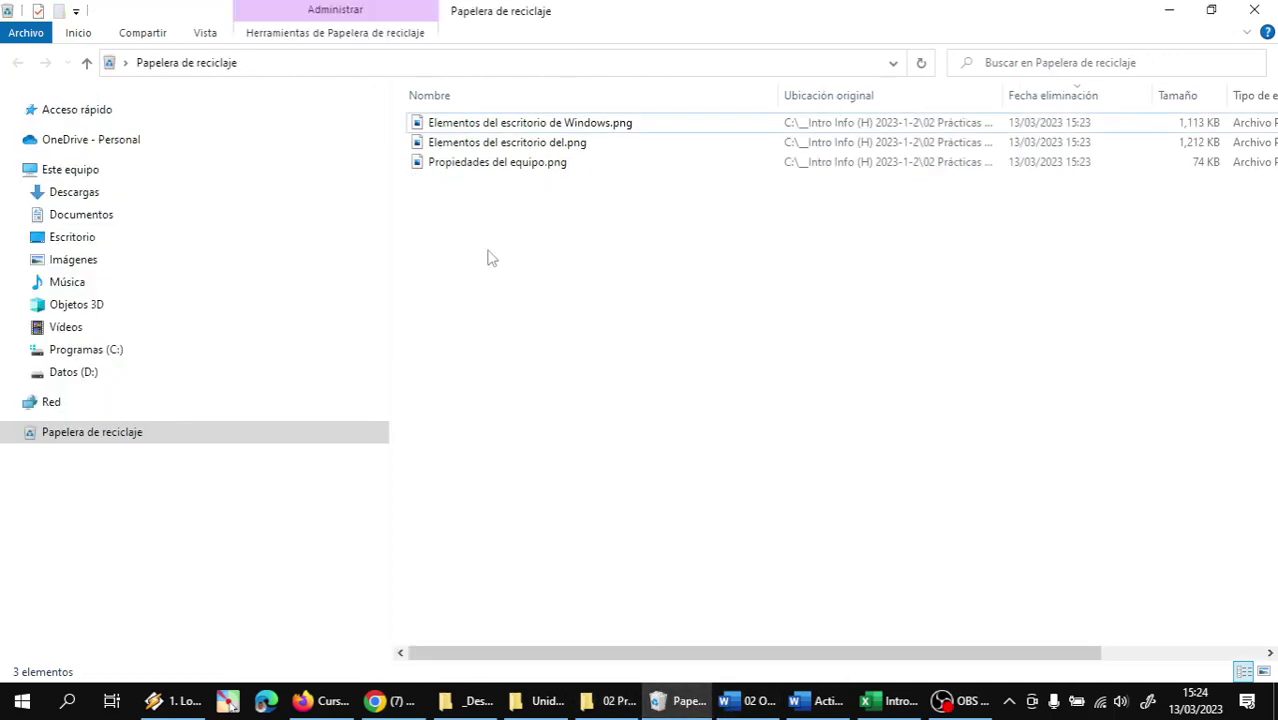
left_click_drag(490, 250, 500, 128)
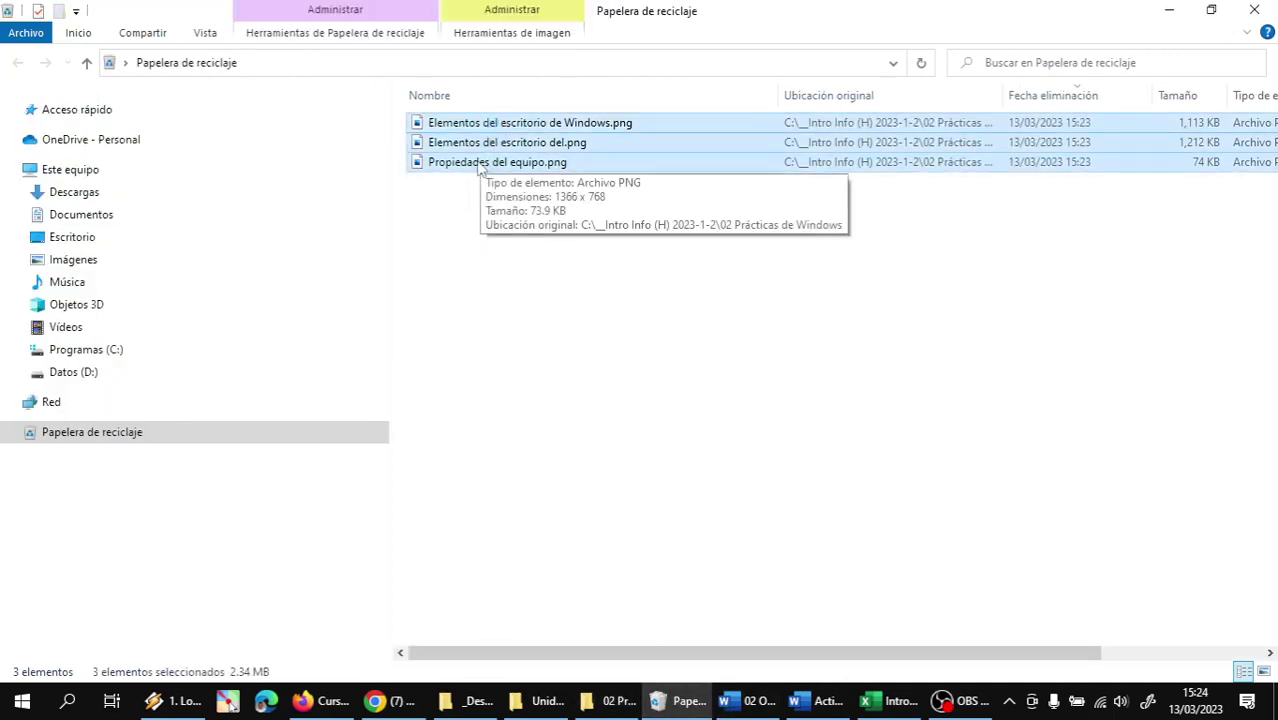
right_click(479, 166)
left_click(535, 176)
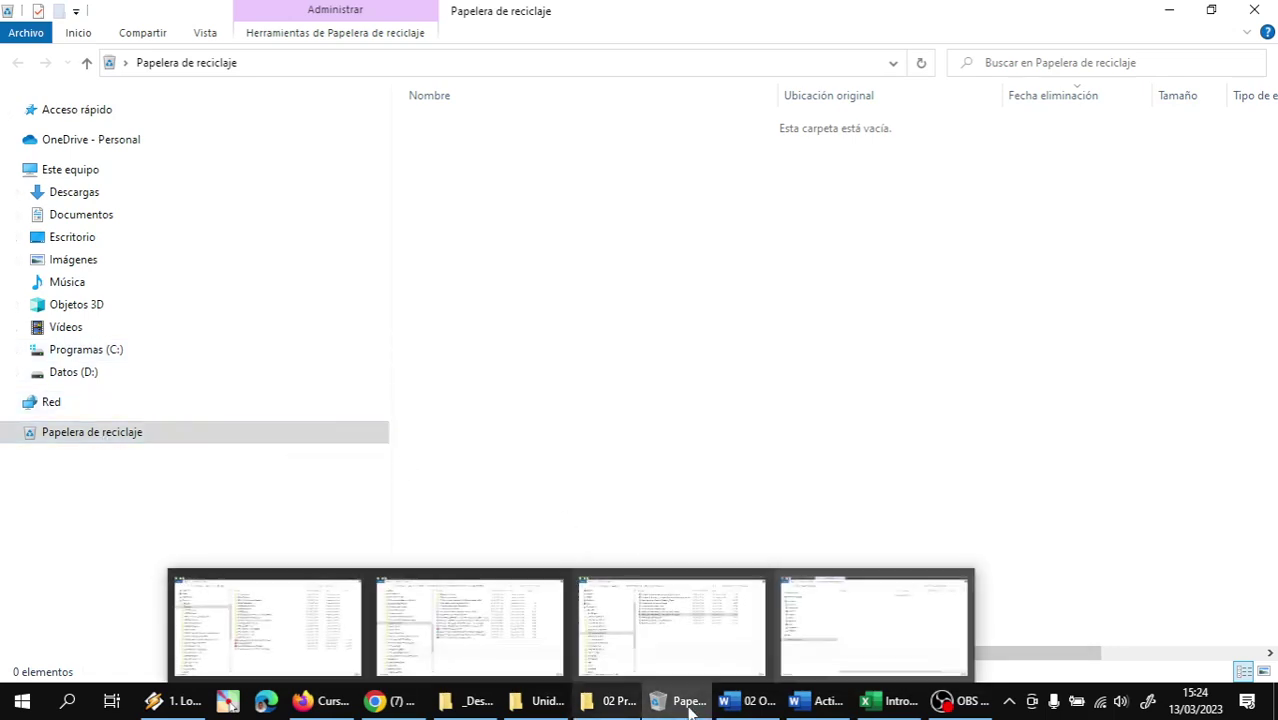
left_click(946, 708)
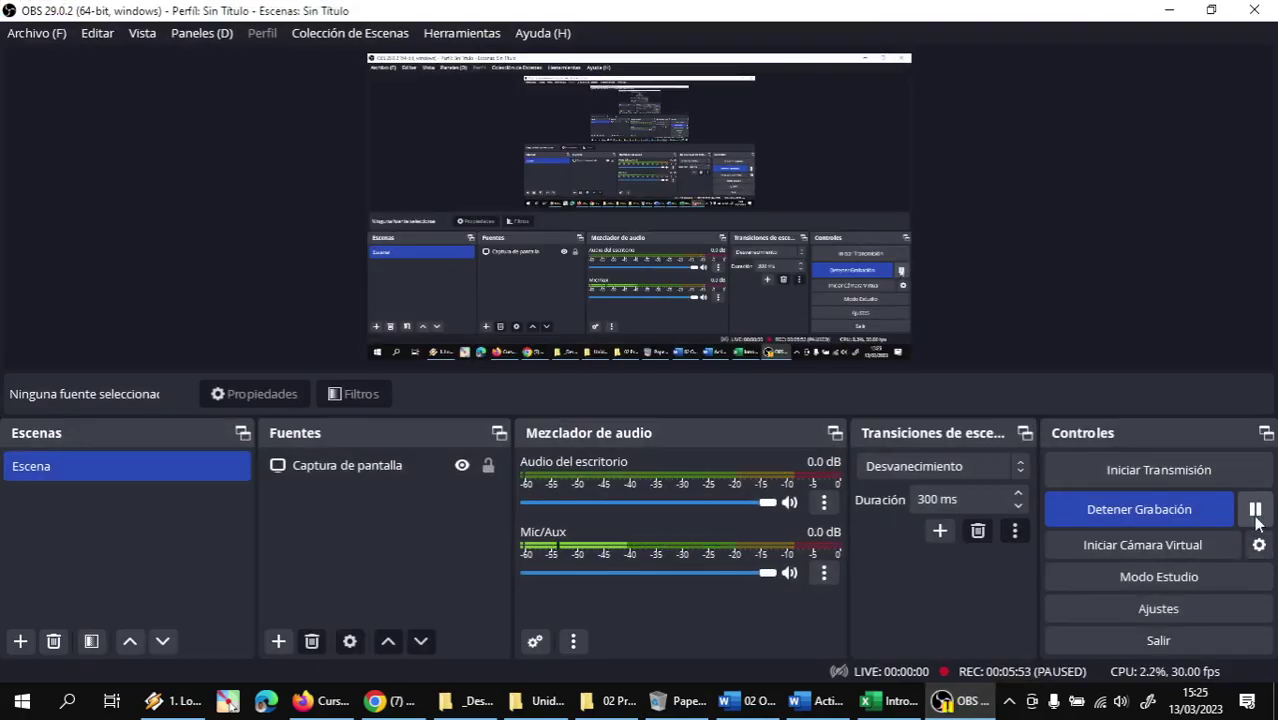
left_click(946, 708)
Return to the 02 Prácticas de Windows folder and refresh its file listing.
mouse_move(610, 700)
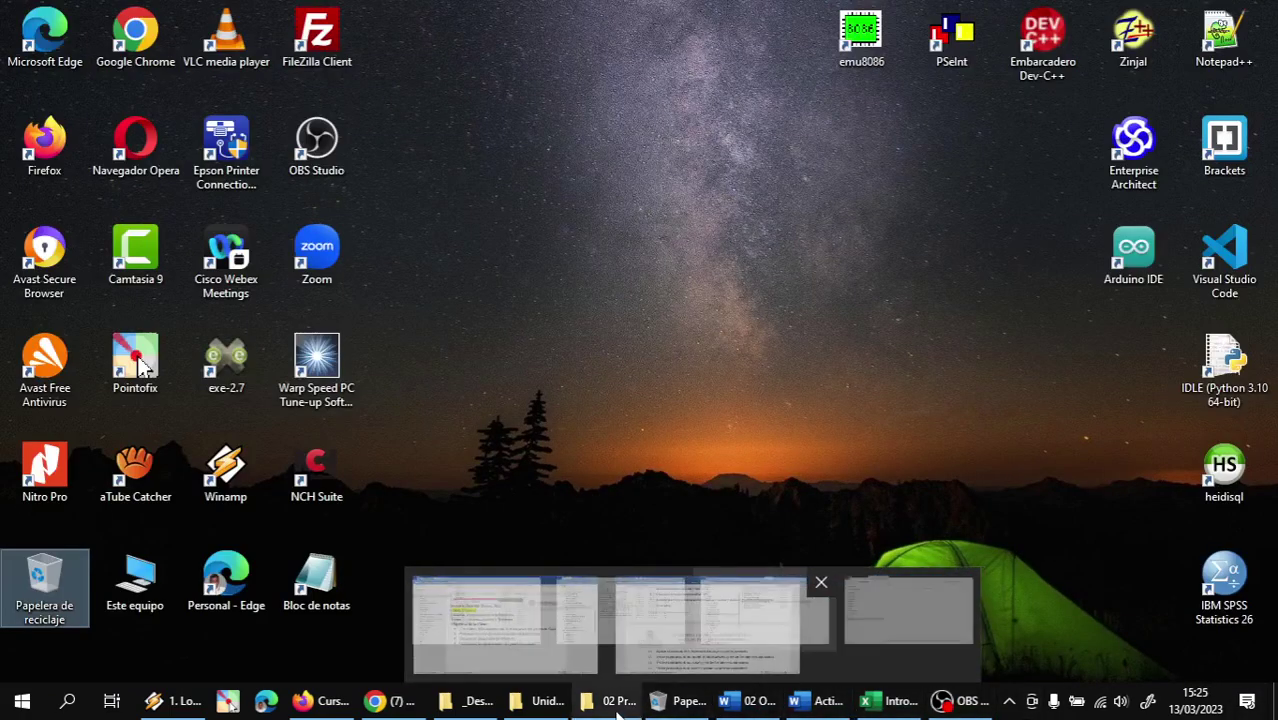
left_click(752, 622)
left_click(586, 438)
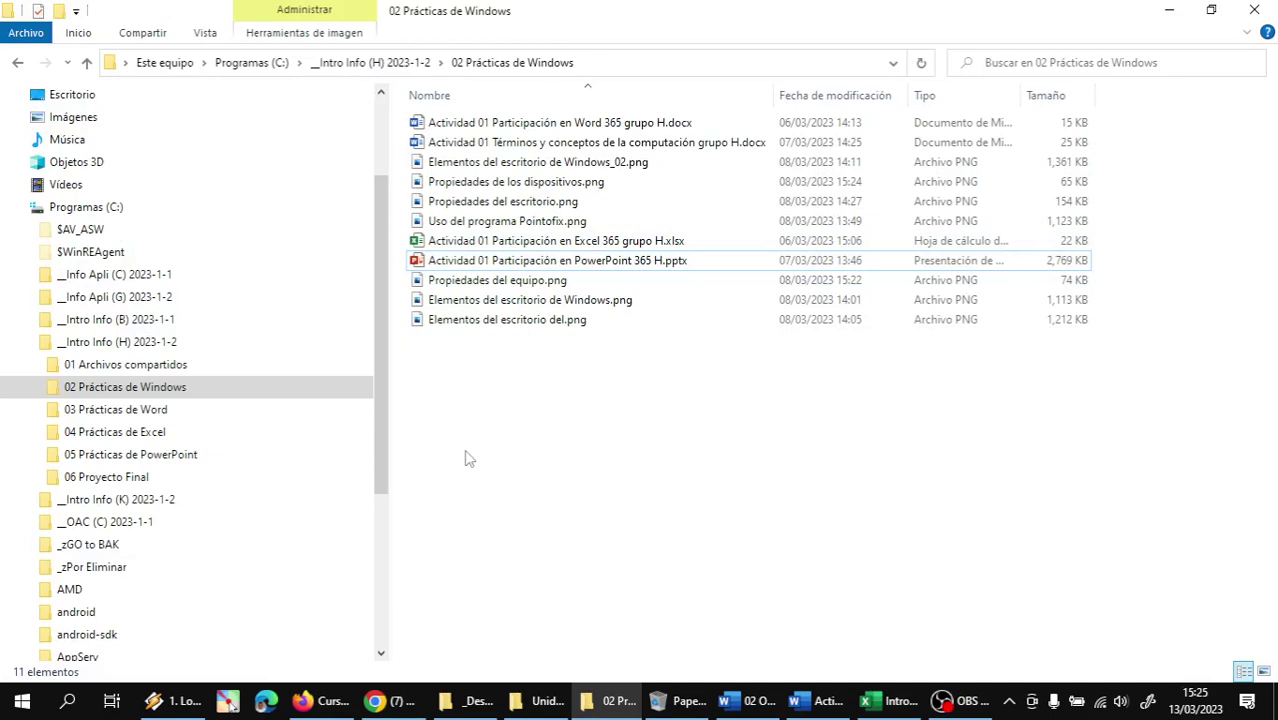
right_click(497, 410)
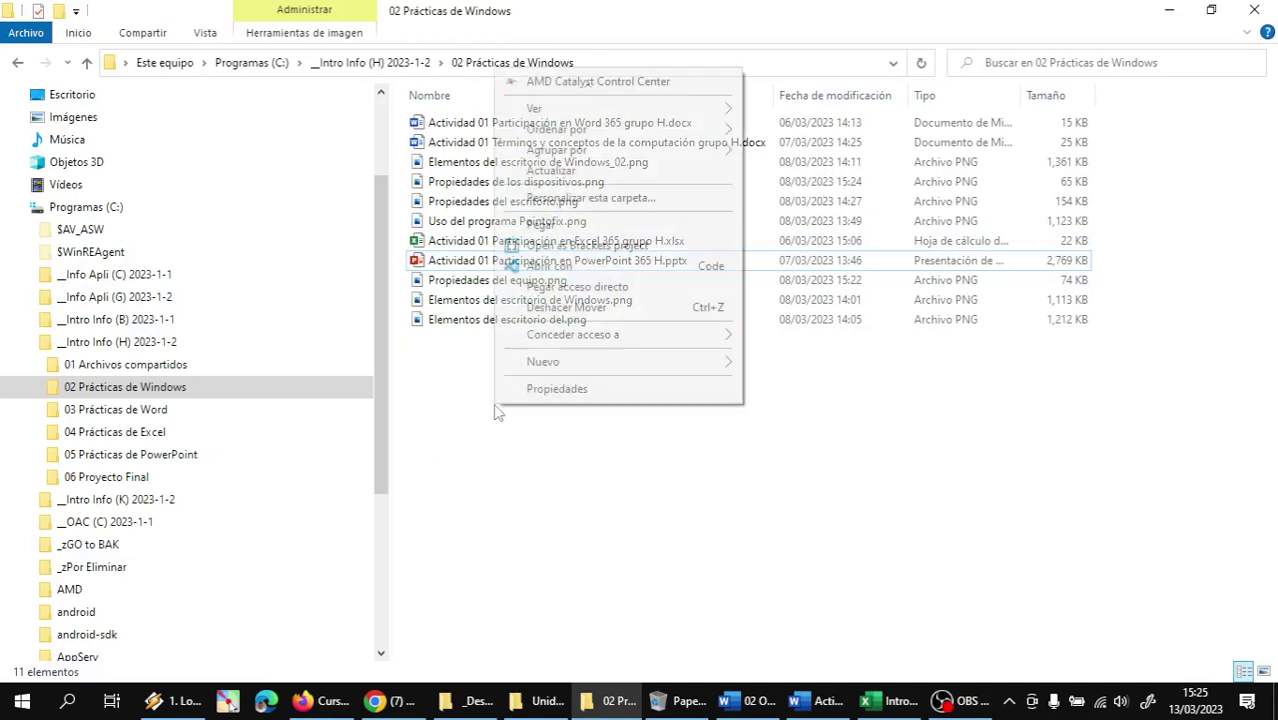
left_click(551, 170)
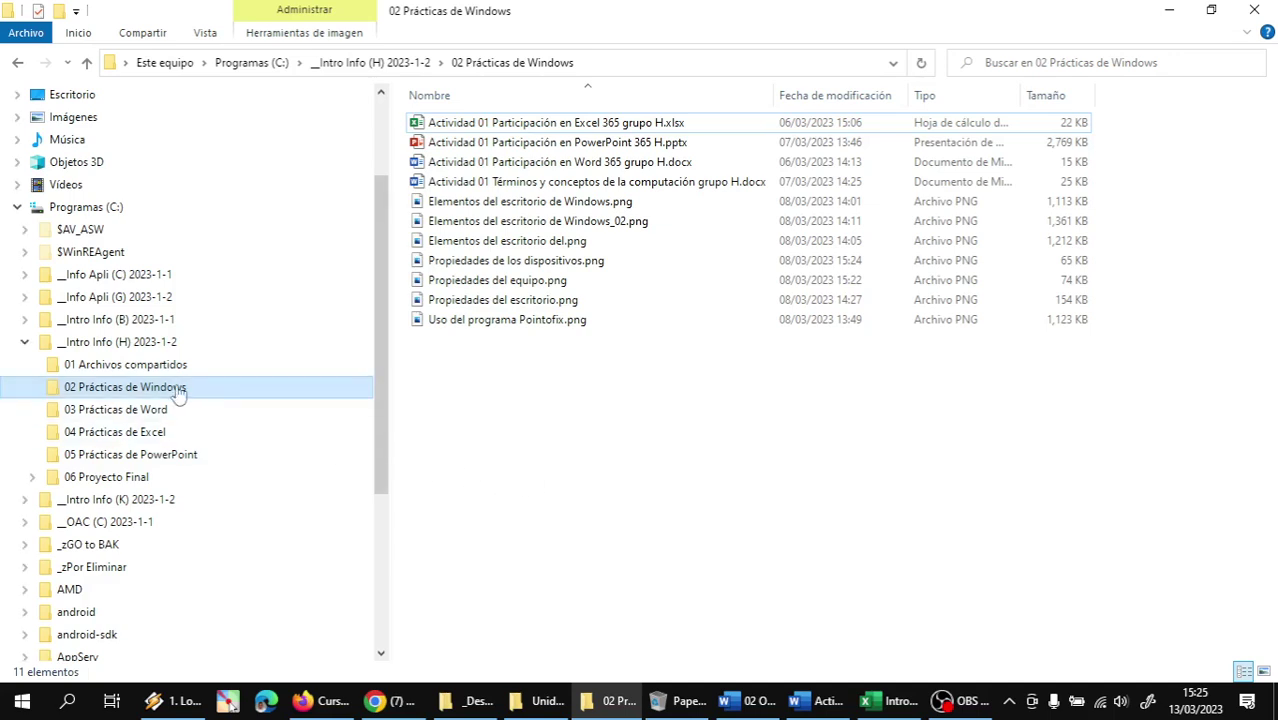
Cut Actividad 01 Participación en Excel 365 grupo H.xlsx from 01 Archivos compartidos and paste it into 04 Prácticas de Excel.
left_click(222, 371)
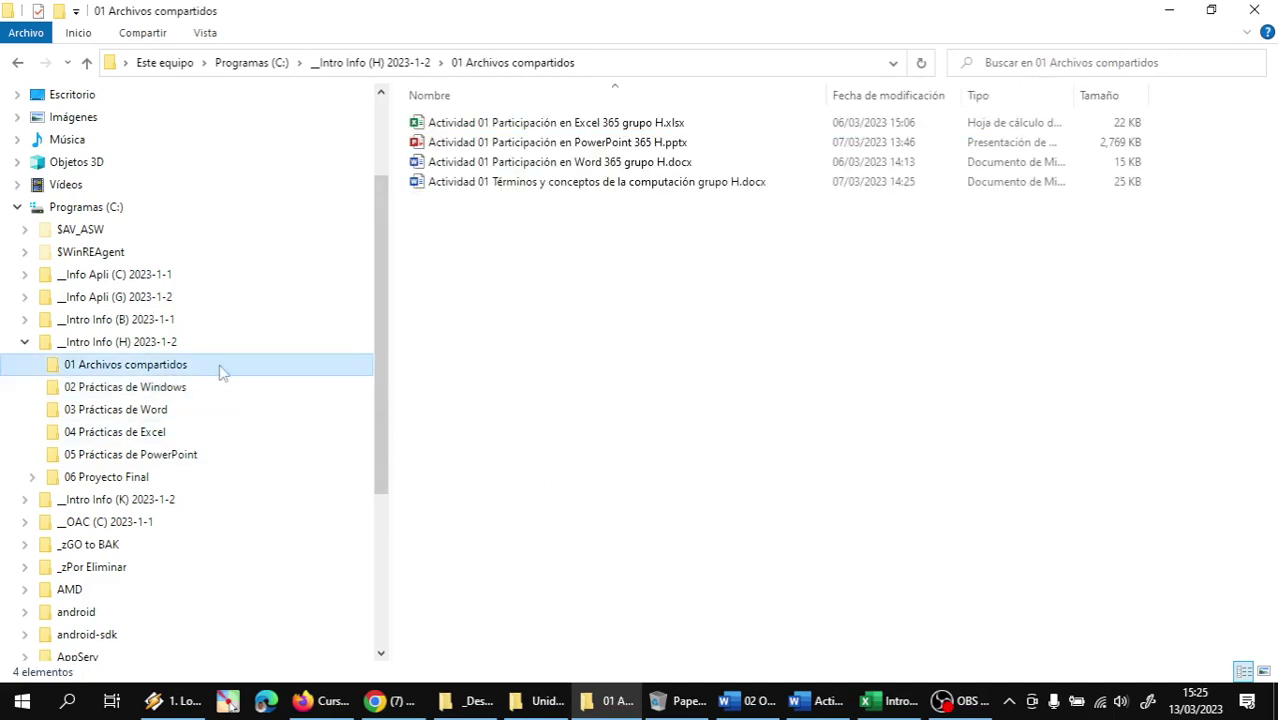
left_click(486, 124)
scroll(200, 318, "down", 1)
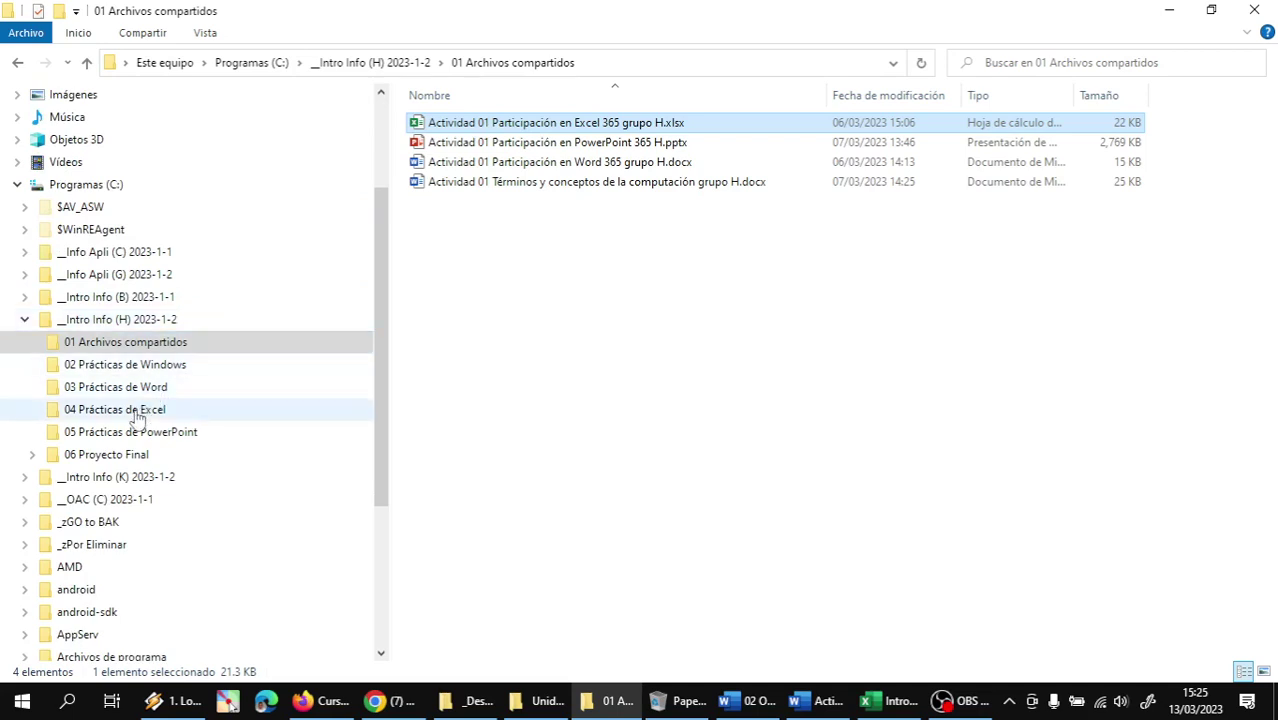
left_click(638, 400)
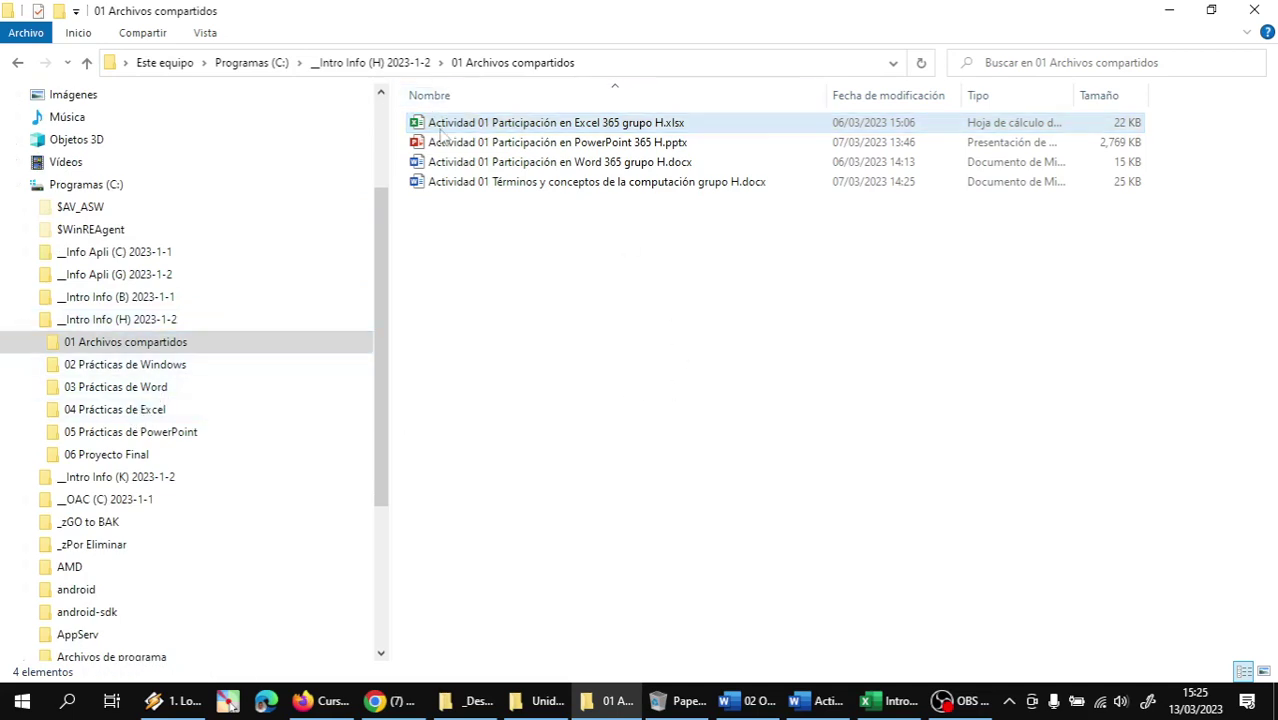
right_click(452, 130)
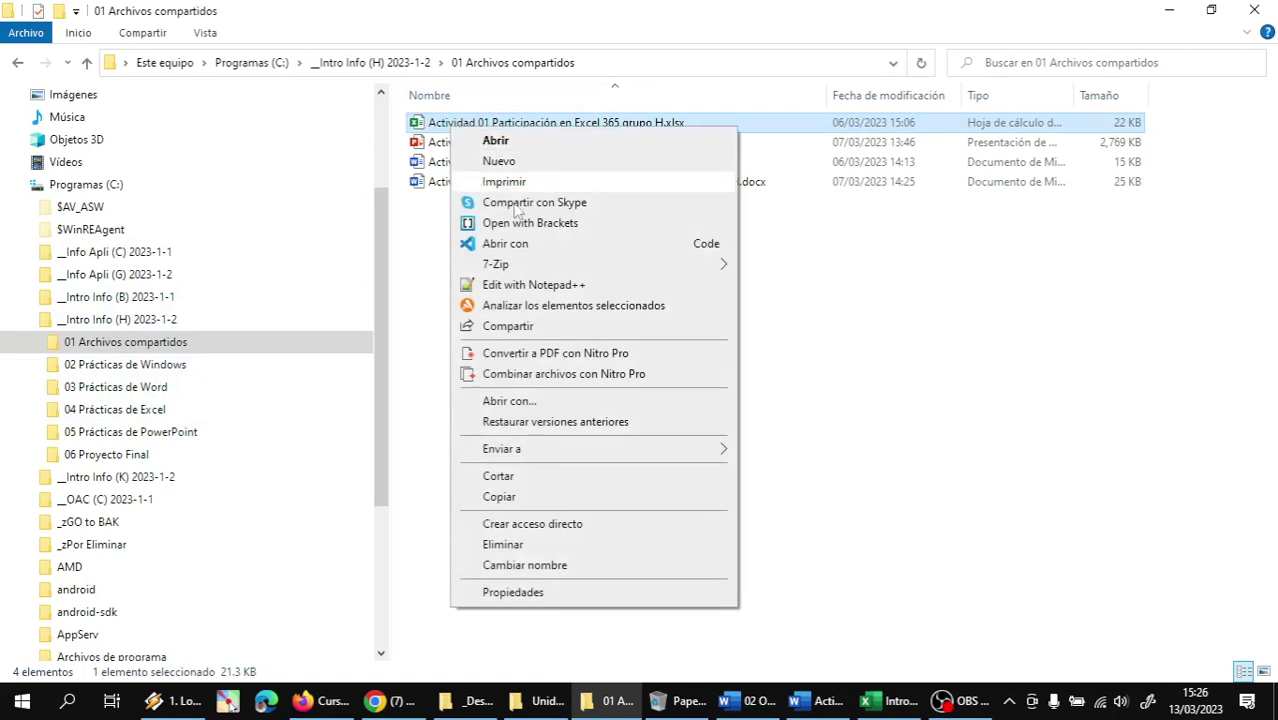
left_click(499, 477)
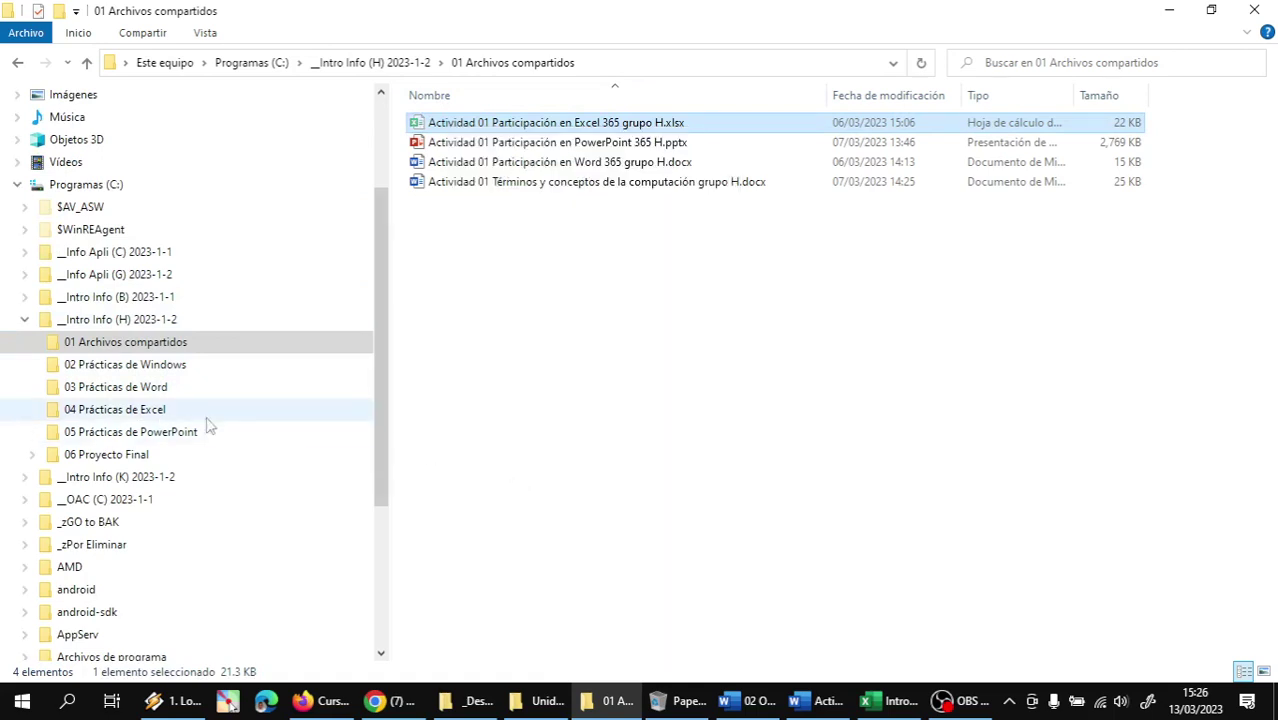
left_click(141, 418)
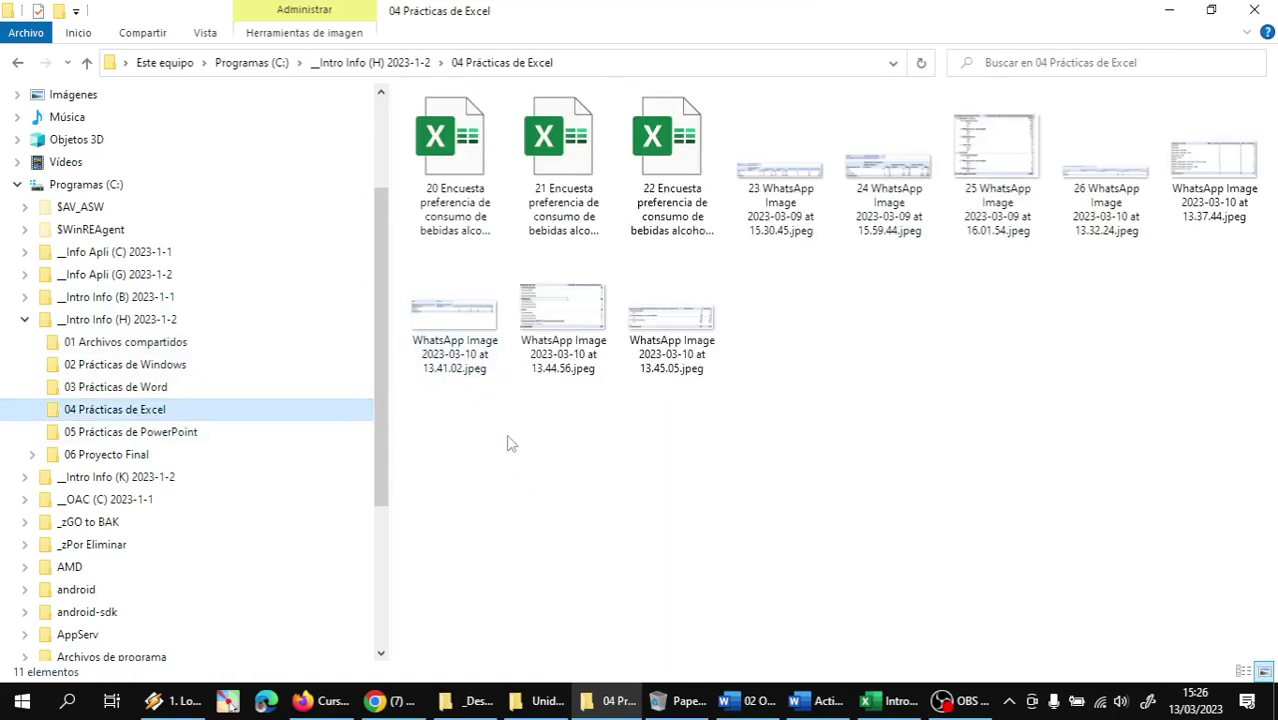
right_click(508, 438)
left_click(565, 256)
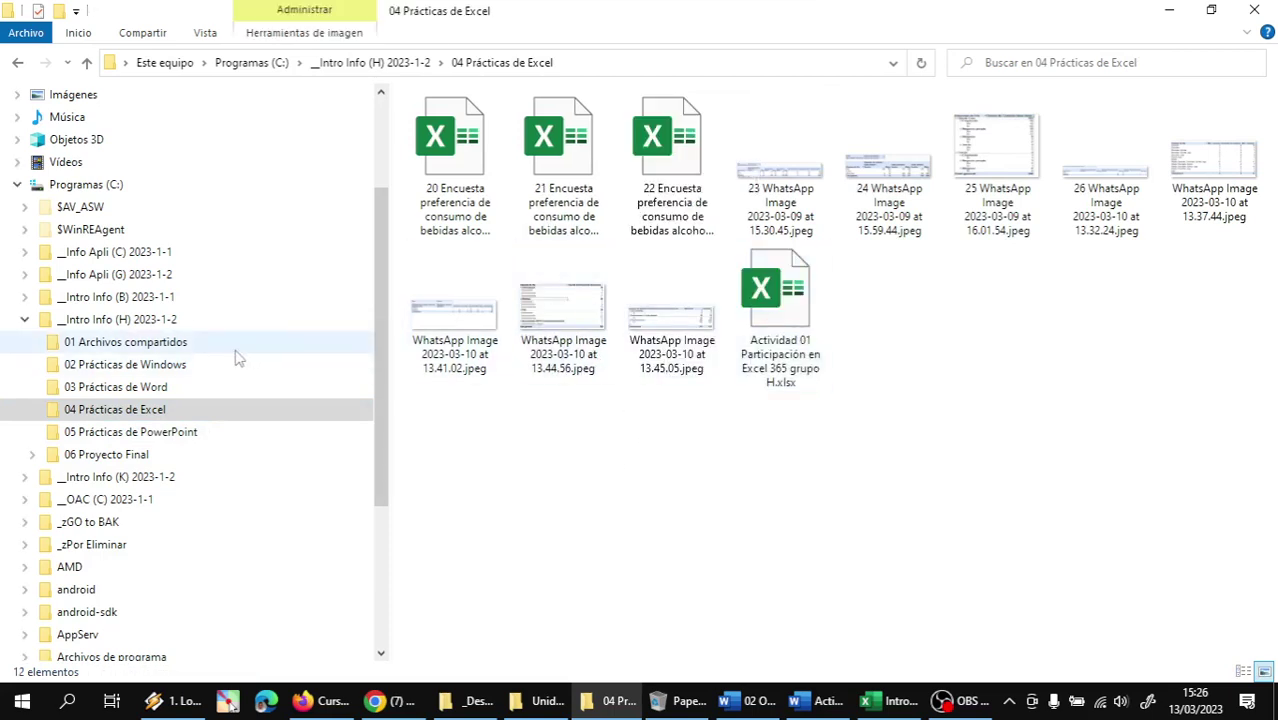
Move the two Word documents from 01 Archivos compartidos to 03 Prácticas de Word and open that folder to check them.
left_click(155, 350)
left_click(562, 272)
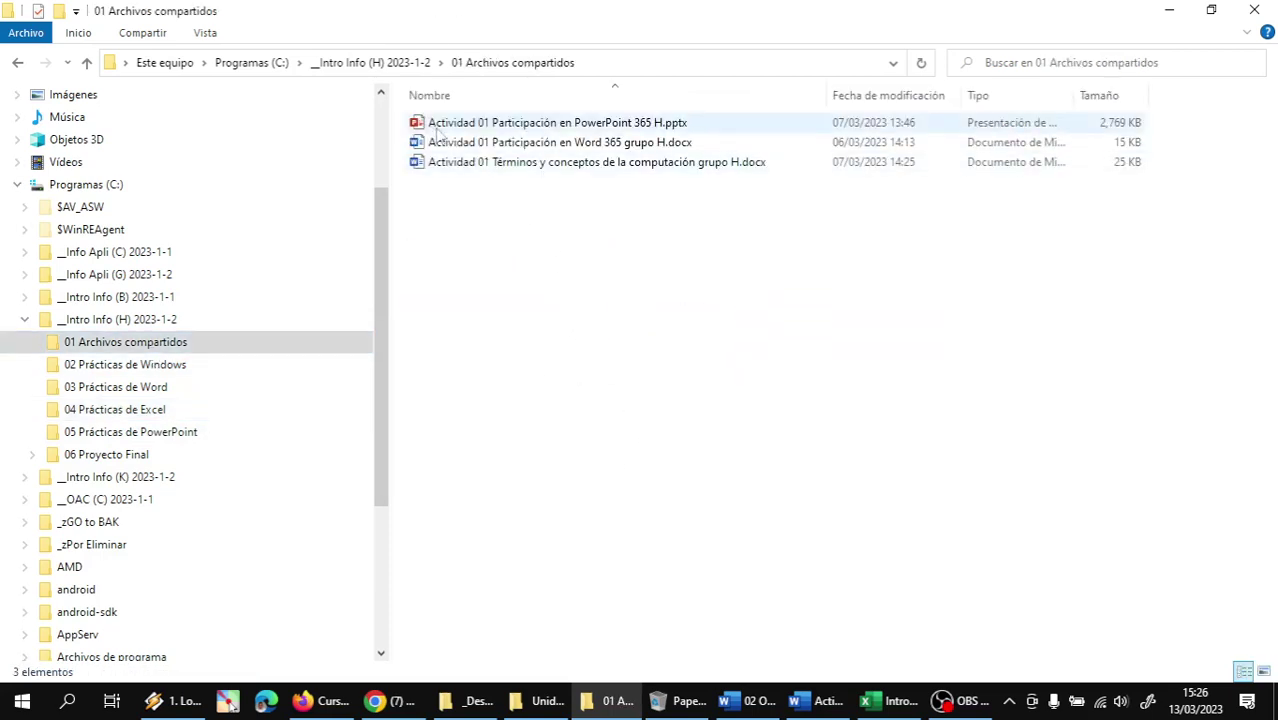
left_click(438, 146)
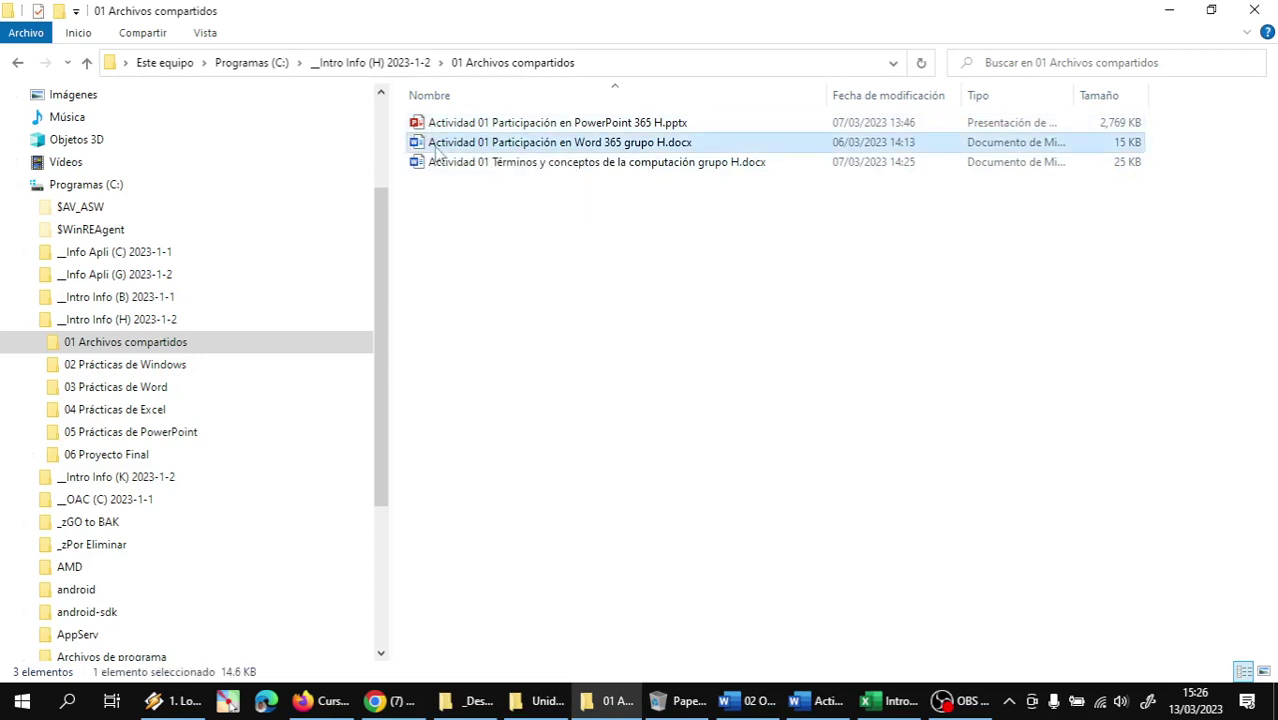
left_click_drag(436, 220, 188, 392)
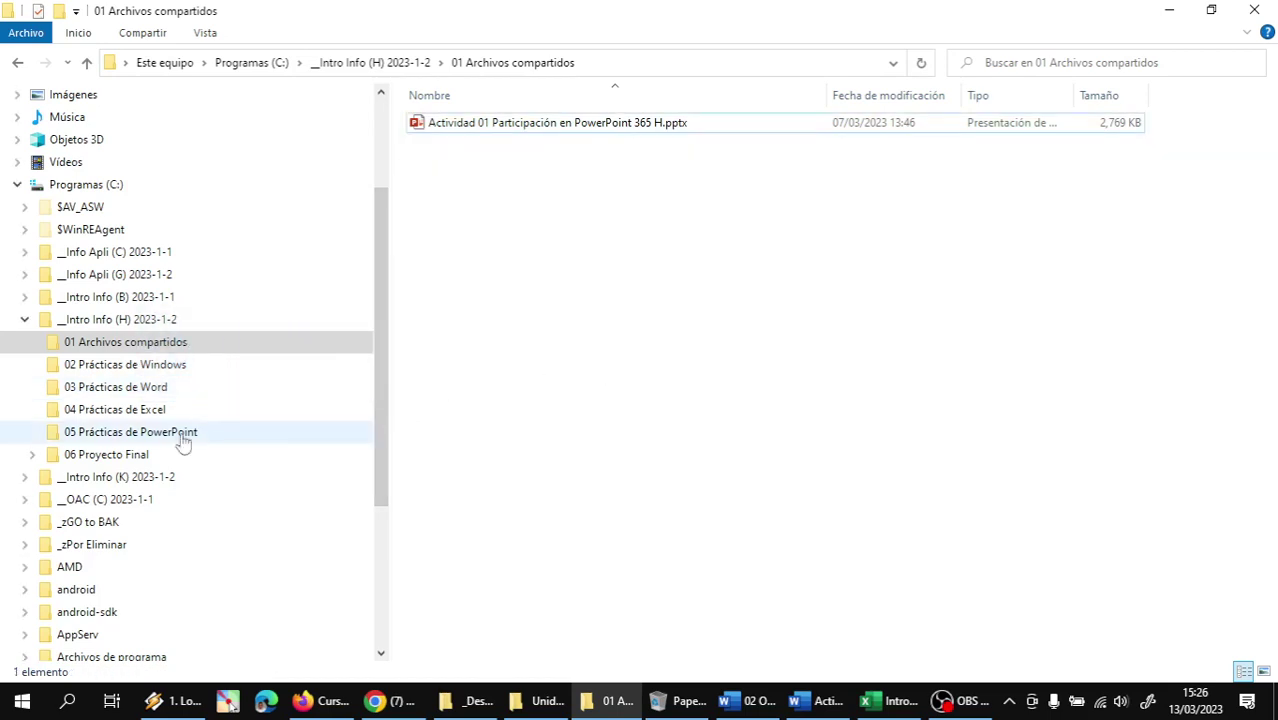
left_click(145, 389)
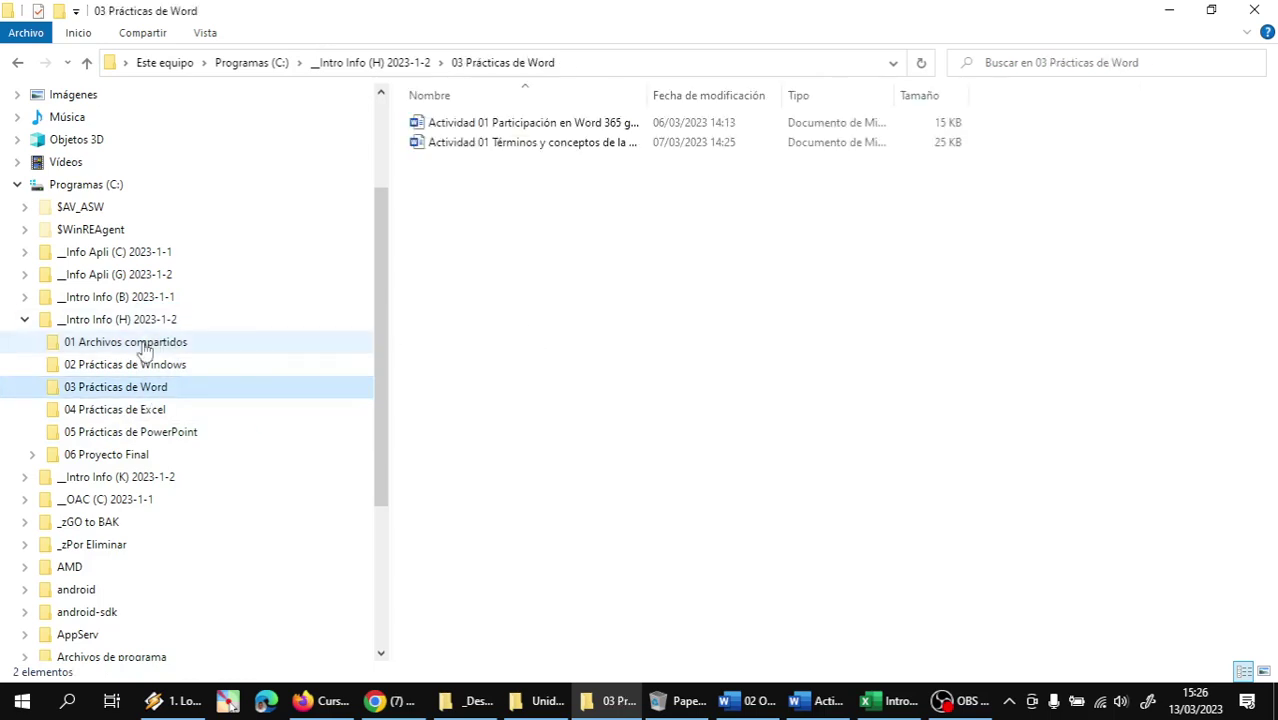
Move Actividad 01 Participación en PowerPoint 365 H.pptx from 01 Archivos compartidos to 05 Prácticas de PowerPoint, checking the Word, Excel and PowerPoint folders.
left_click(178, 343)
left_click(418, 123)
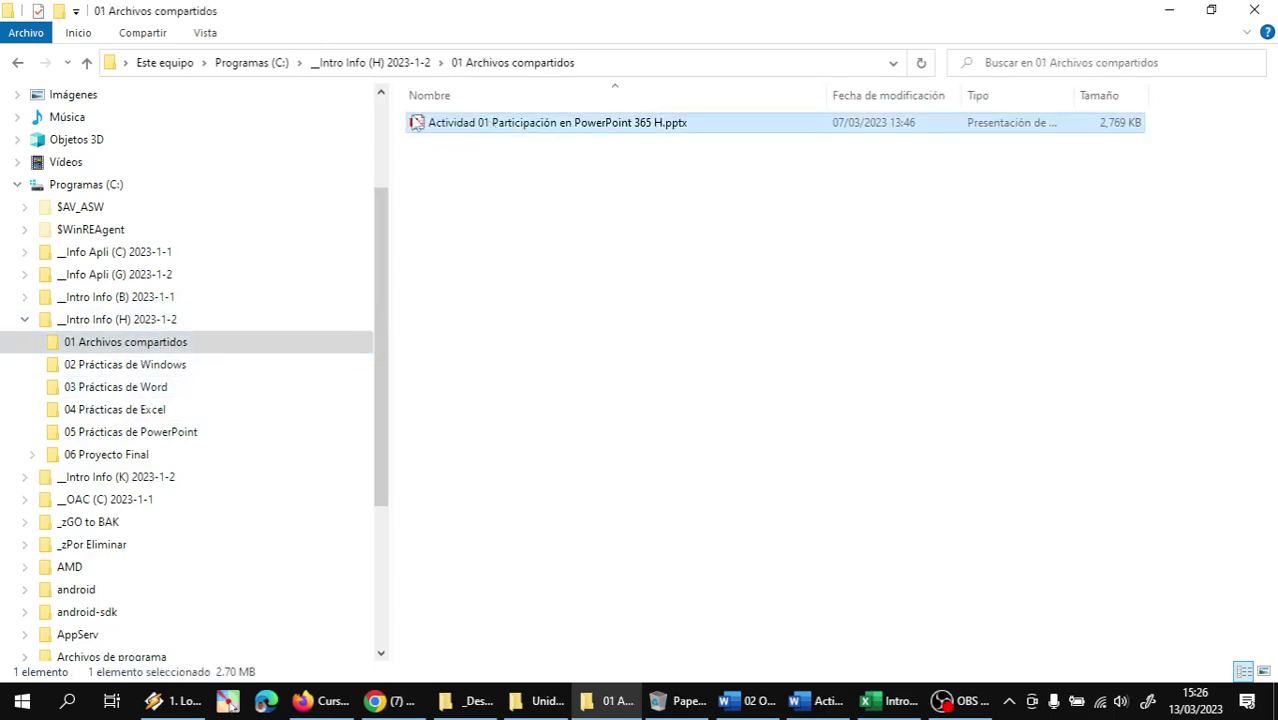
left_click_drag(418, 123, 253, 445)
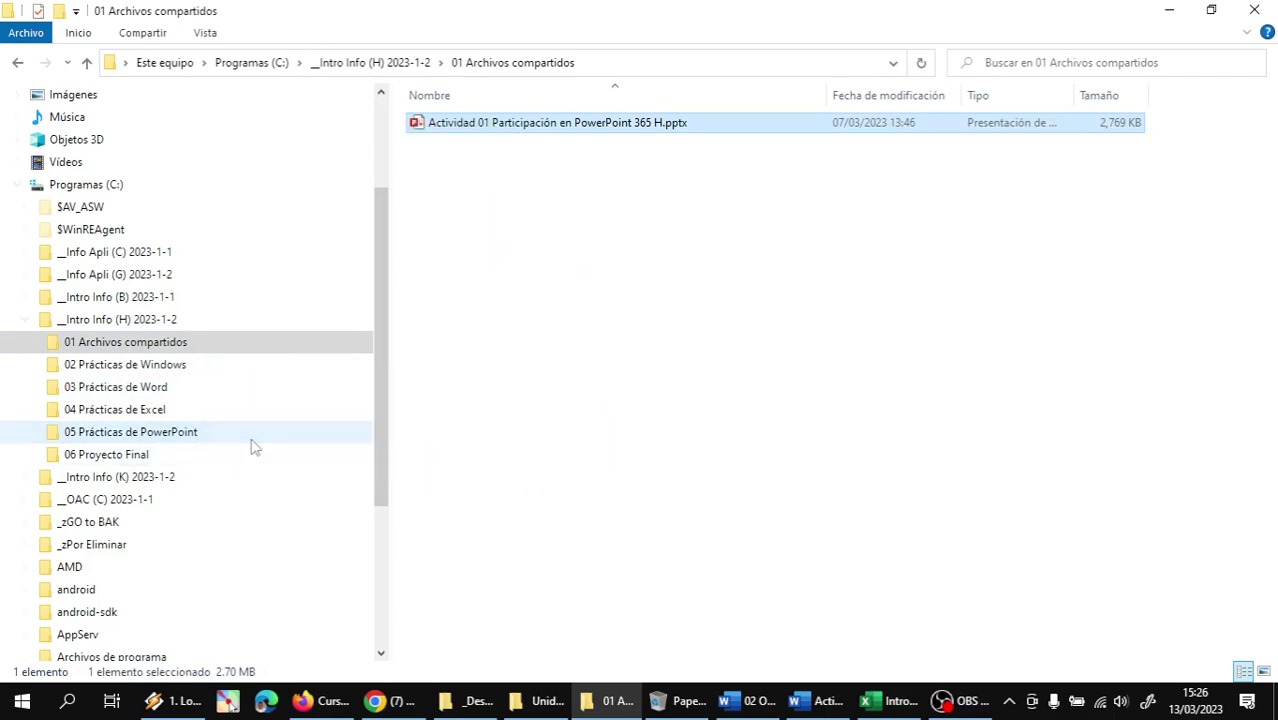
left_click(122, 394)
left_click(124, 417)
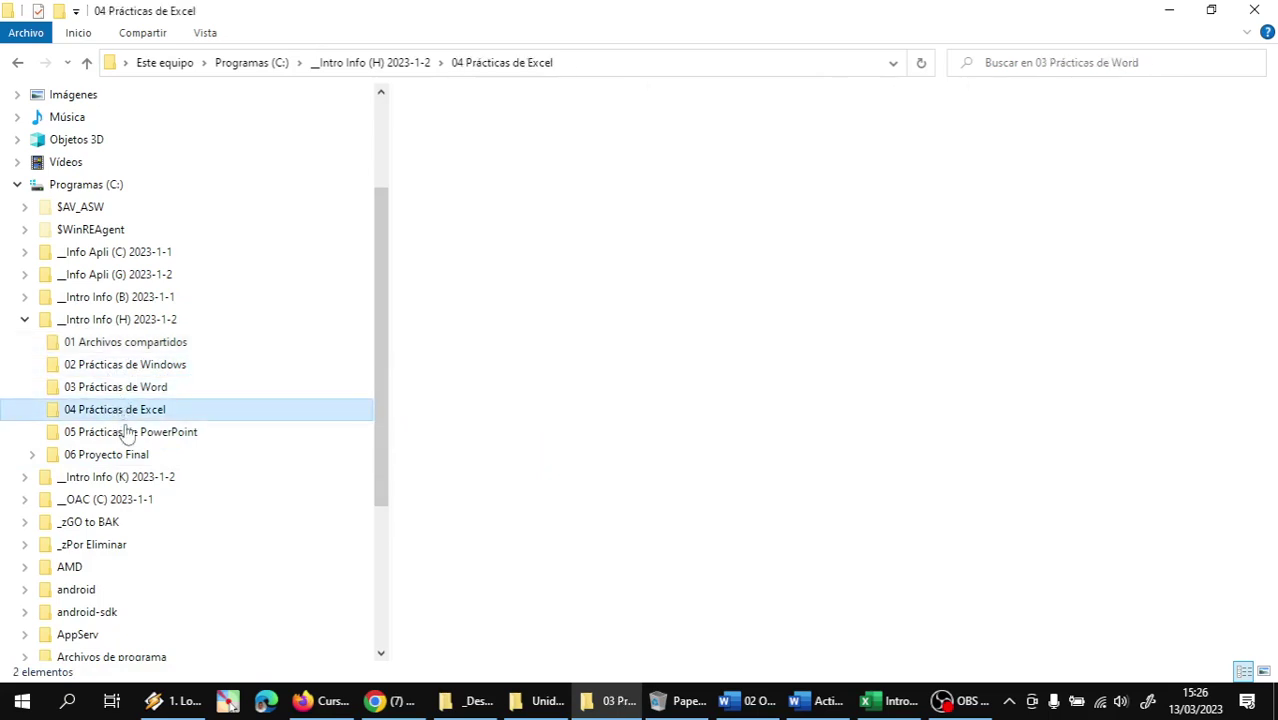
left_click(137, 433)
left_click(172, 345)
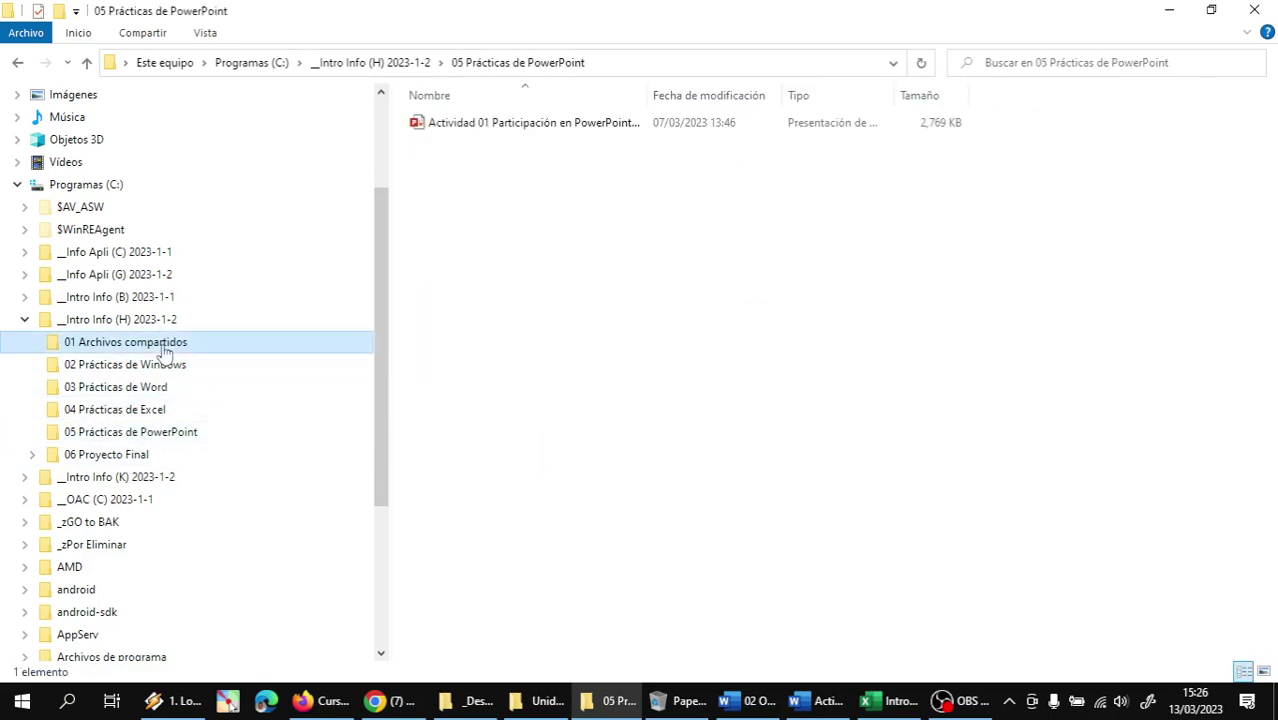